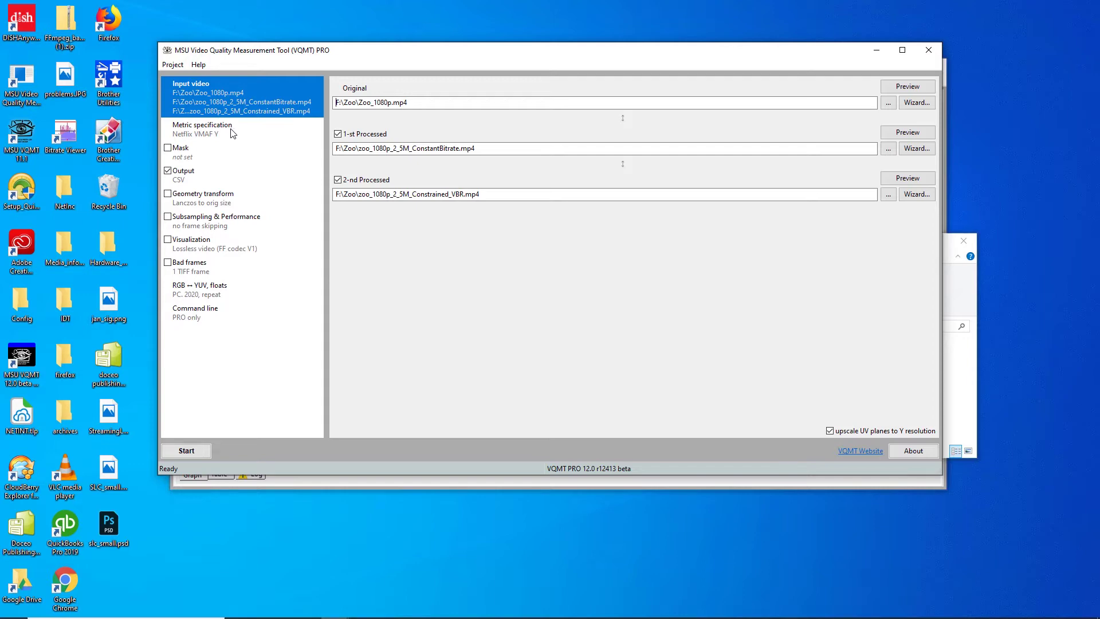
- Load Zoo_1080p.mp4 as the original and the constant-bitrate encode as the 1-st Processed video
key(alt+Tab)
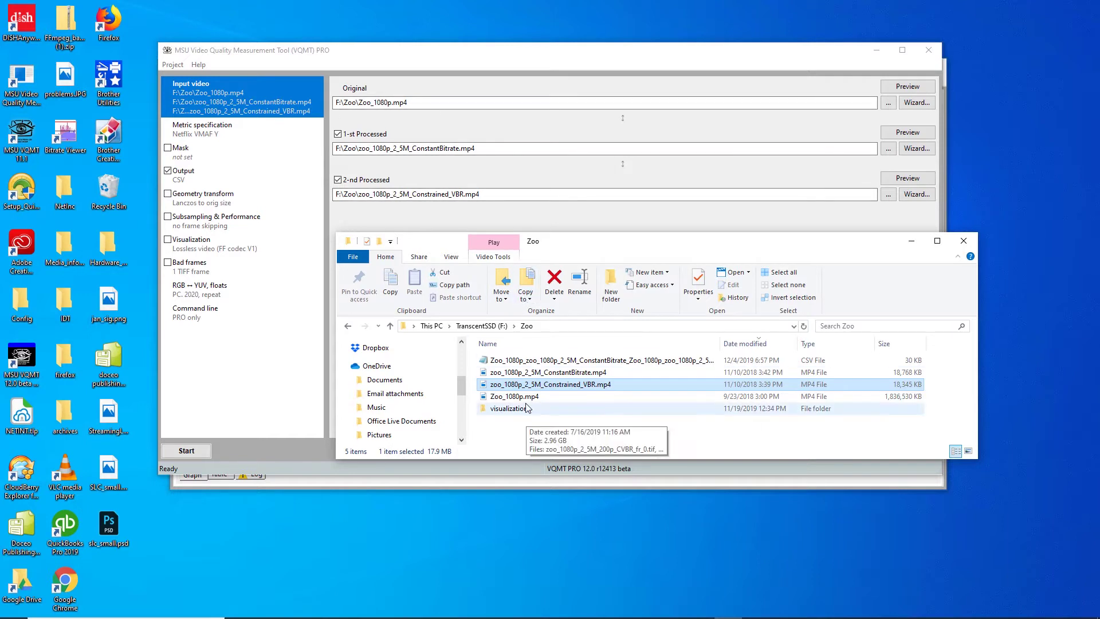
drag(519, 396, 414, 102)
click(535, 376)
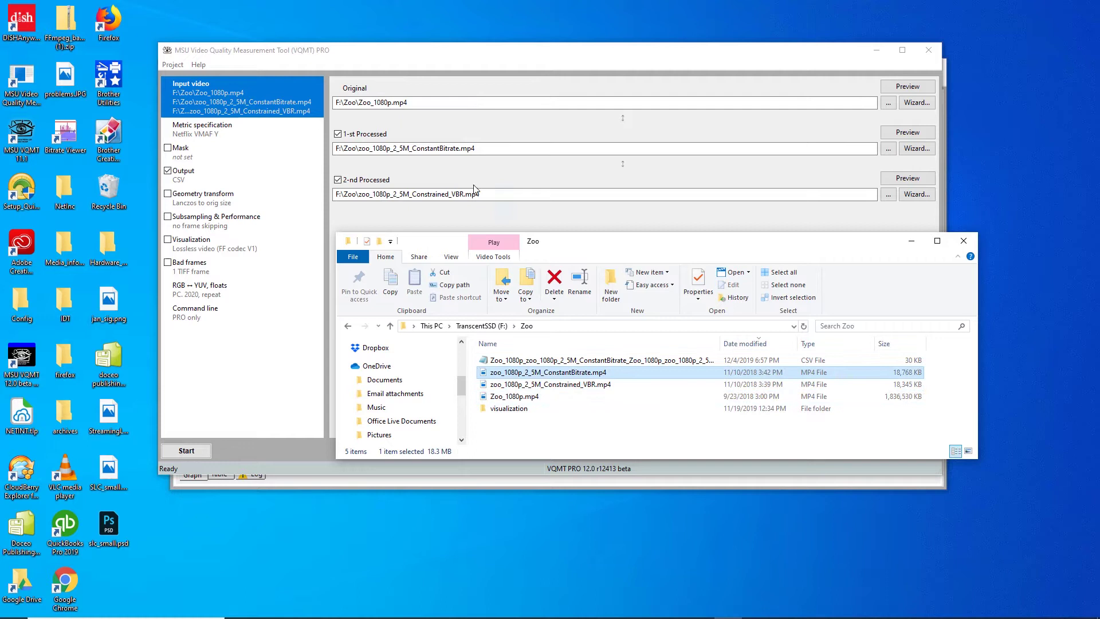
drag(475, 190, 481, 149)
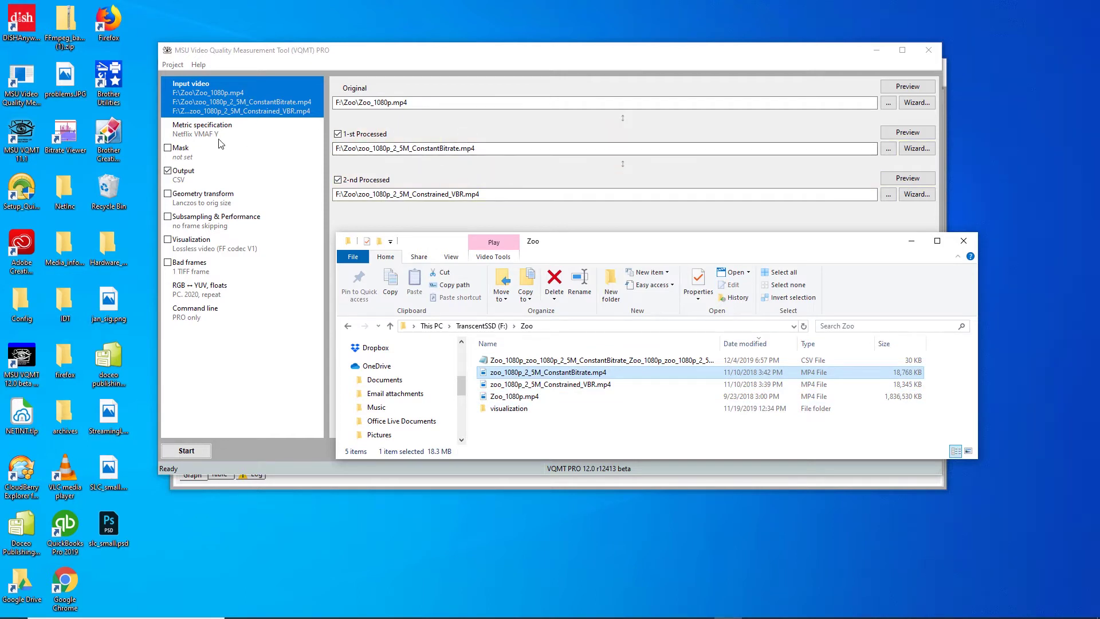
click(220, 143)
- Keep Netflix VMAF as the metric and leave its Use phone model setting at 'no'
click(413, 93)
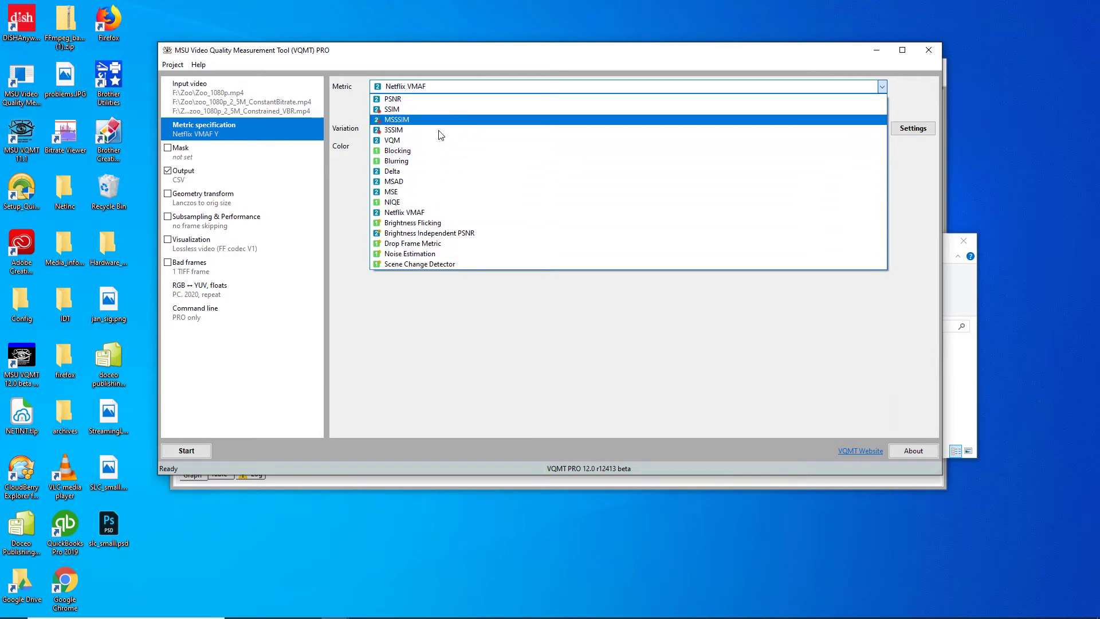
click(443, 212)
click(925, 133)
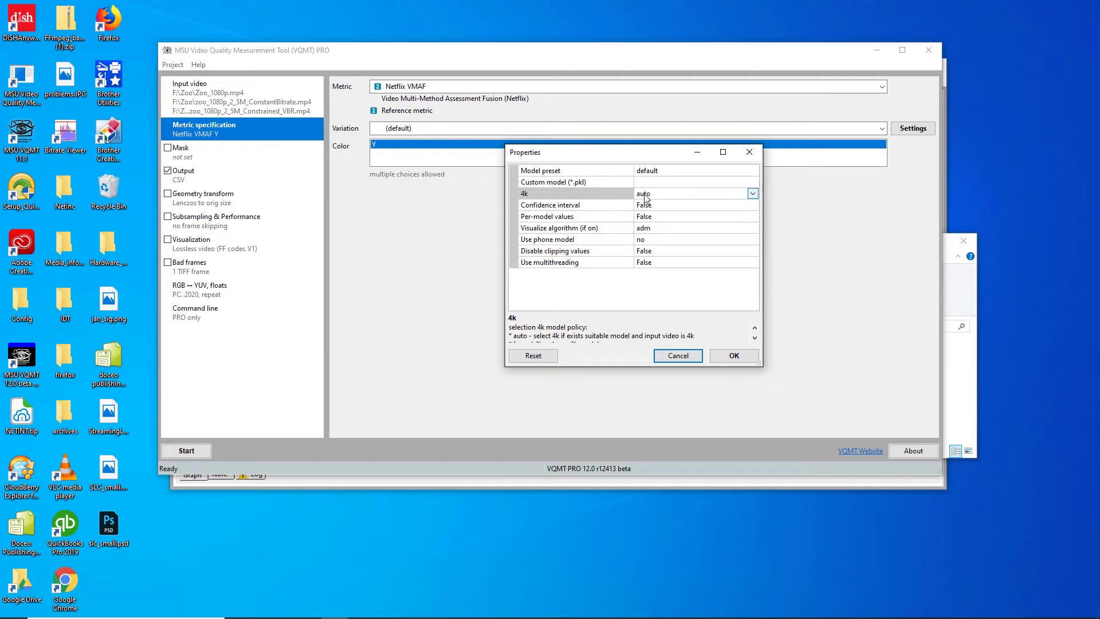
click(666, 241)
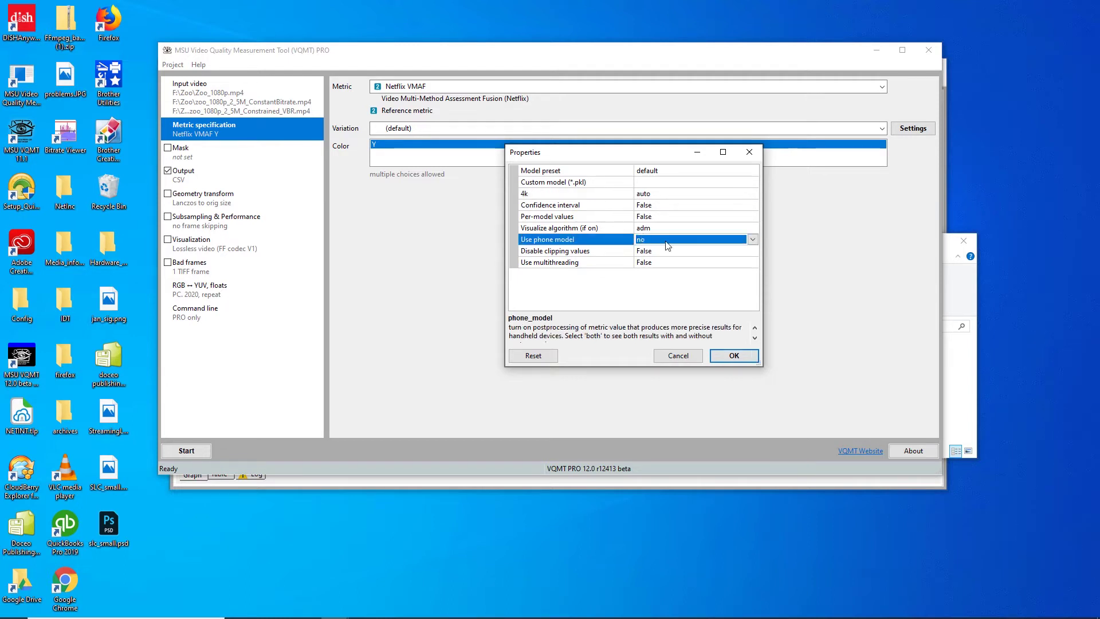
click(753, 240)
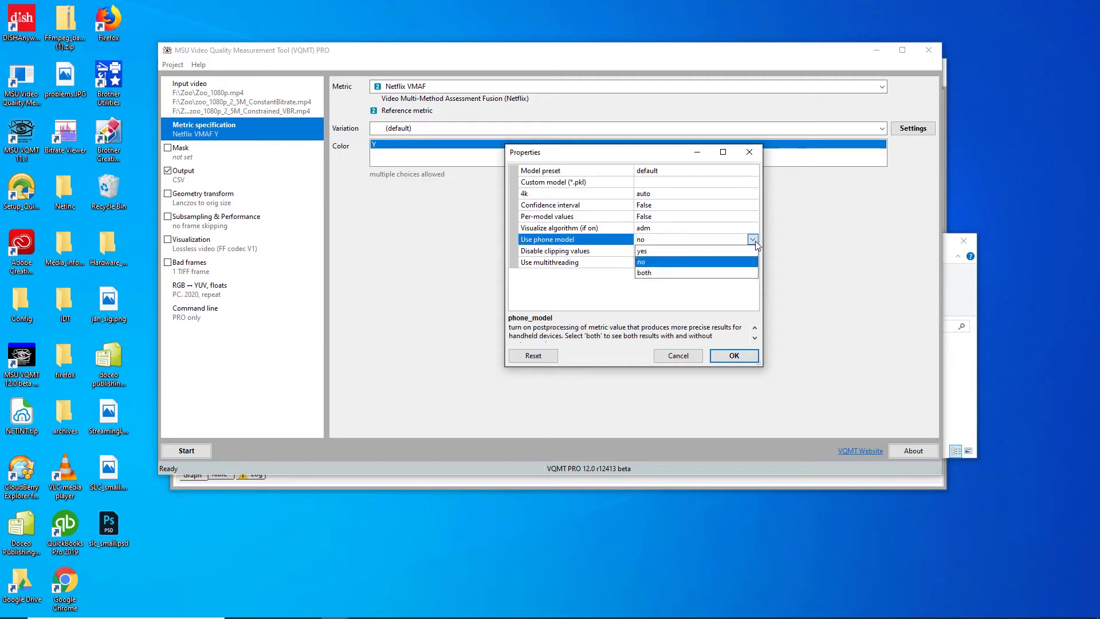
click(681, 262)
- Confirm the VMAF settings, review the CSV output settings, and start the measurement
click(733, 357)
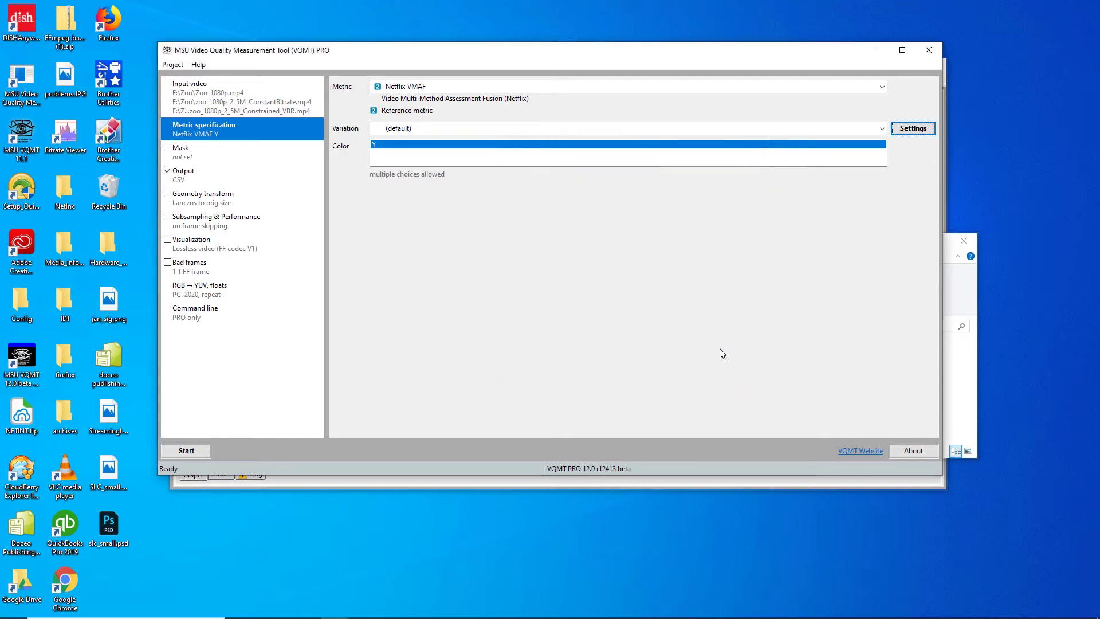
click(183, 180)
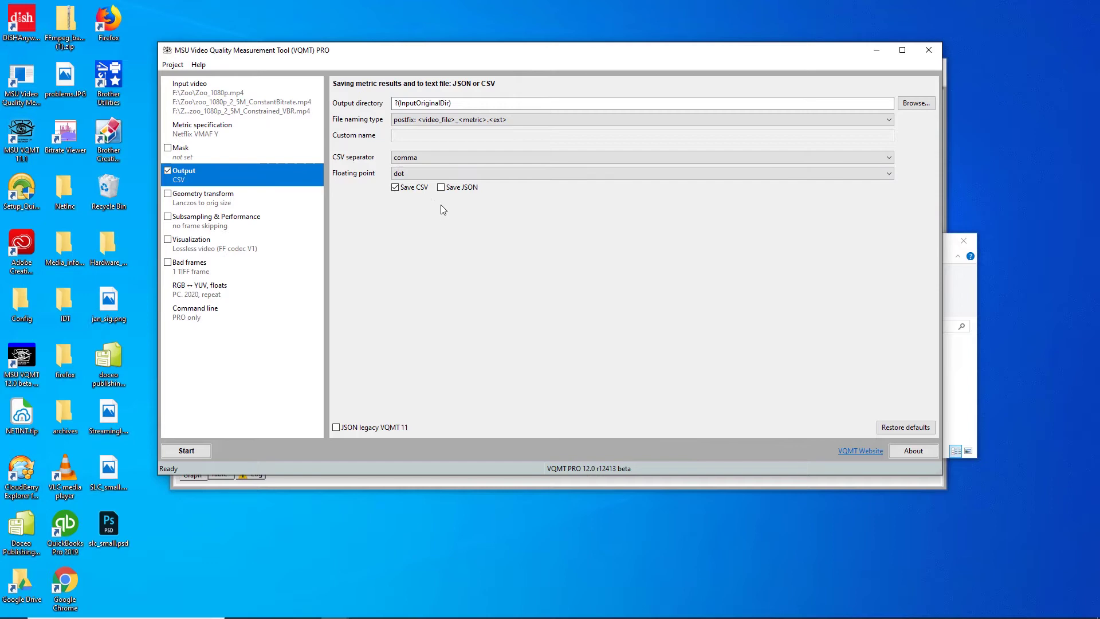
click(186, 451)
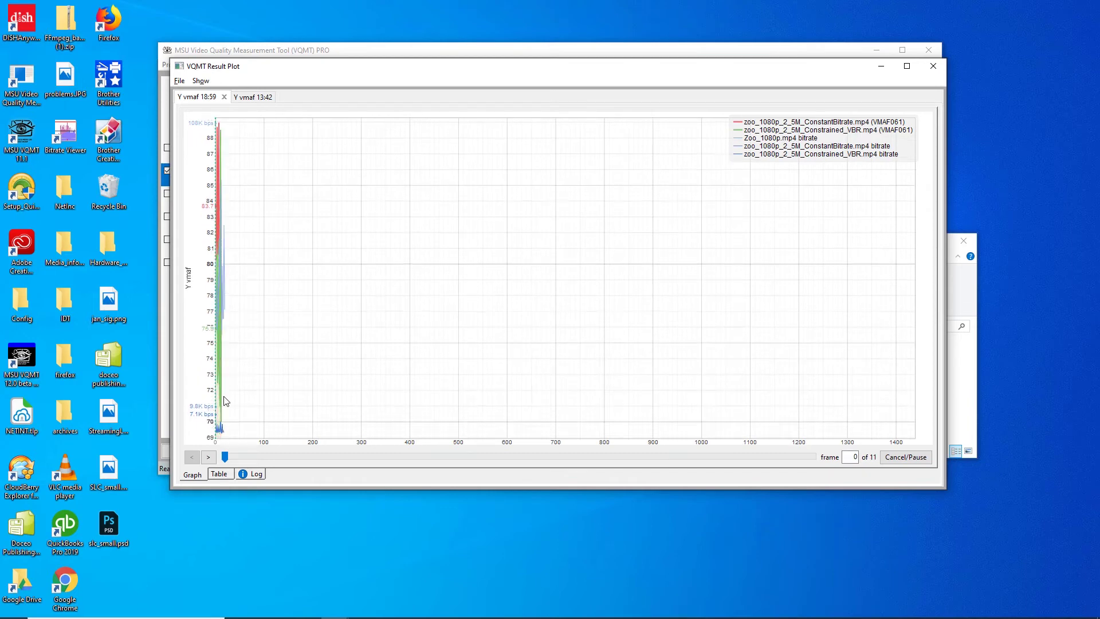
- Show the full Y vmaf 13:42 plot, zoom onto frames 65–162, and select frame 101
click(250, 98)
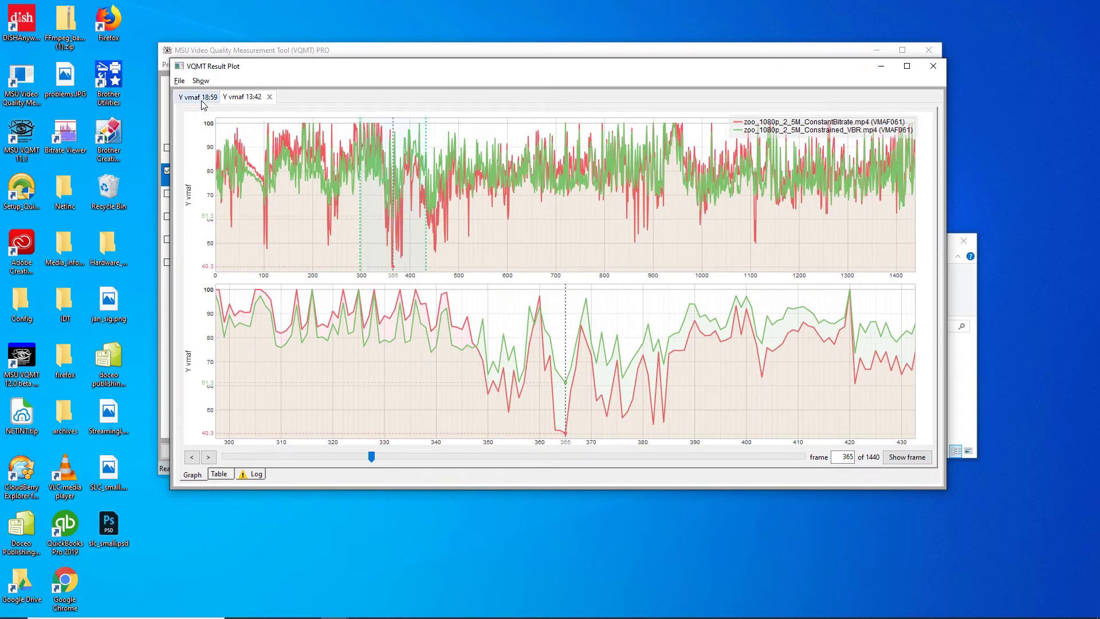
click(202, 104)
click(254, 97)
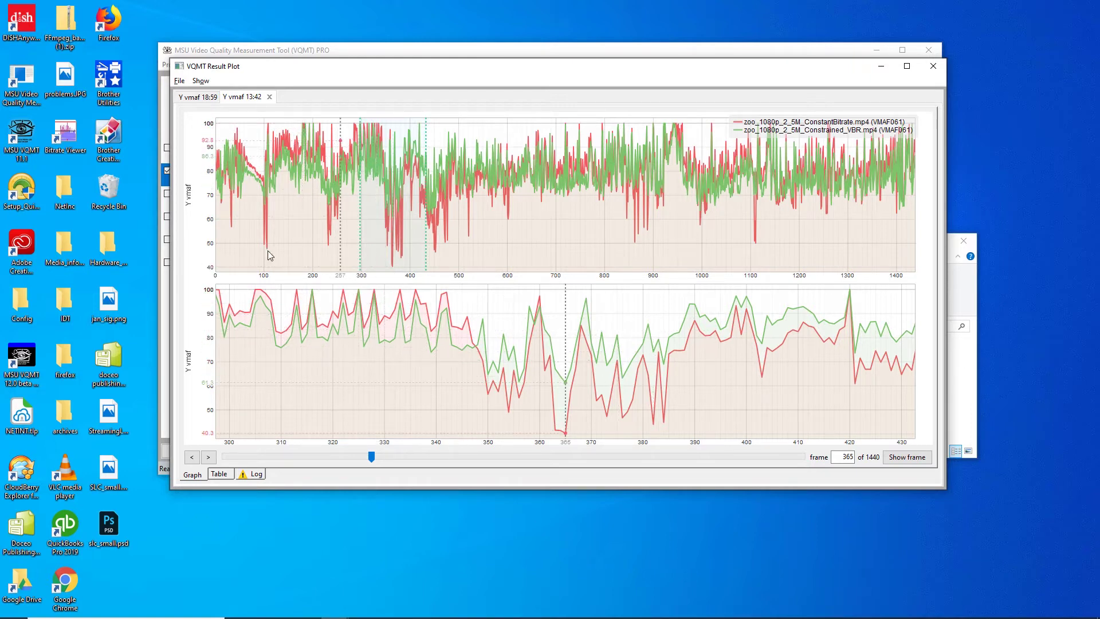
drag(246, 251, 295, 248)
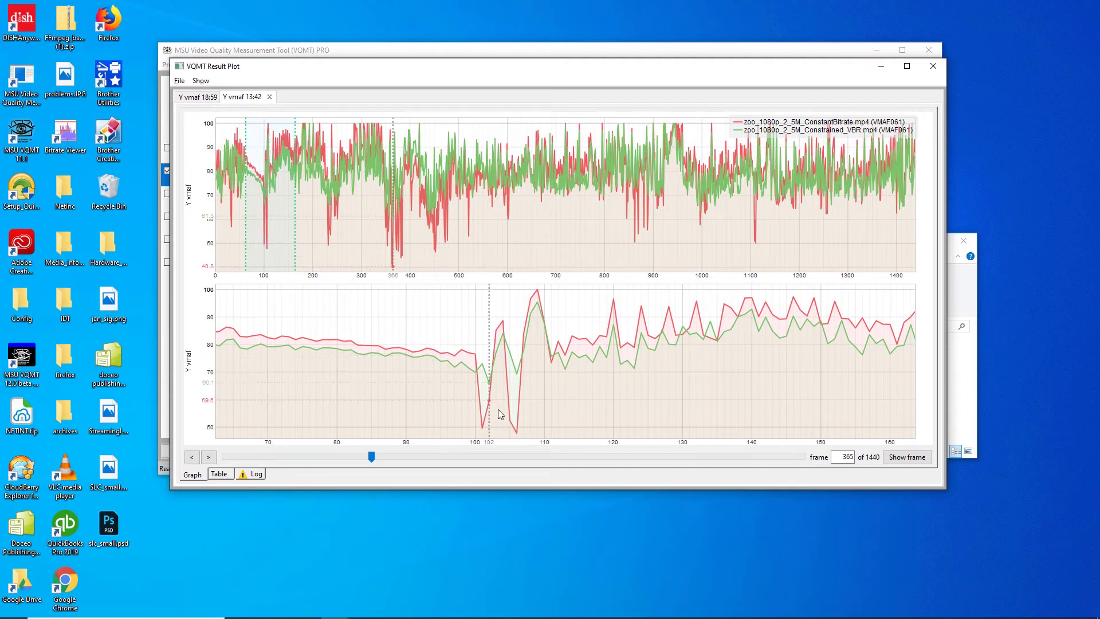
click(483, 430)
- Open an enlarged preview of frame 101 showing the constant-bitrate encode
click(916, 462)
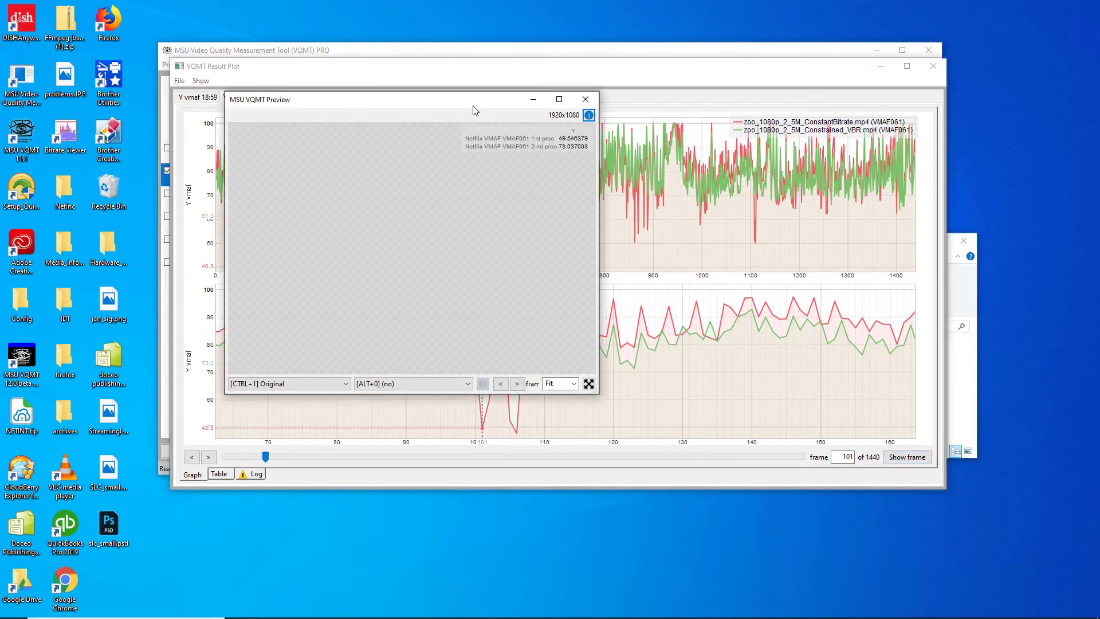
drag(474, 109, 385, 75)
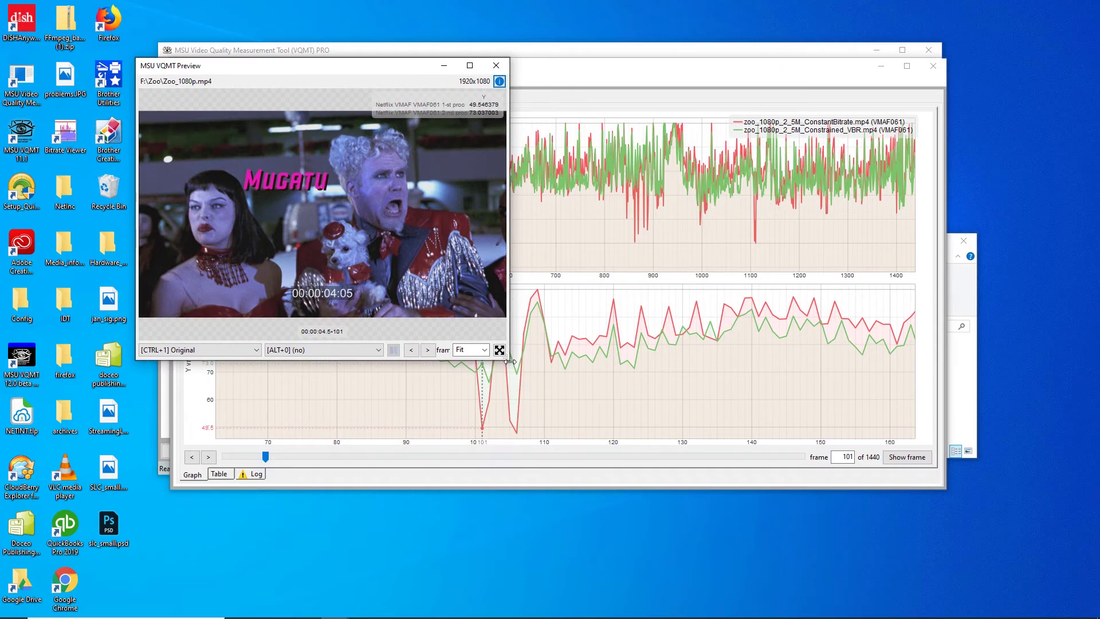
drag(525, 370, 1009, 572)
click(227, 560)
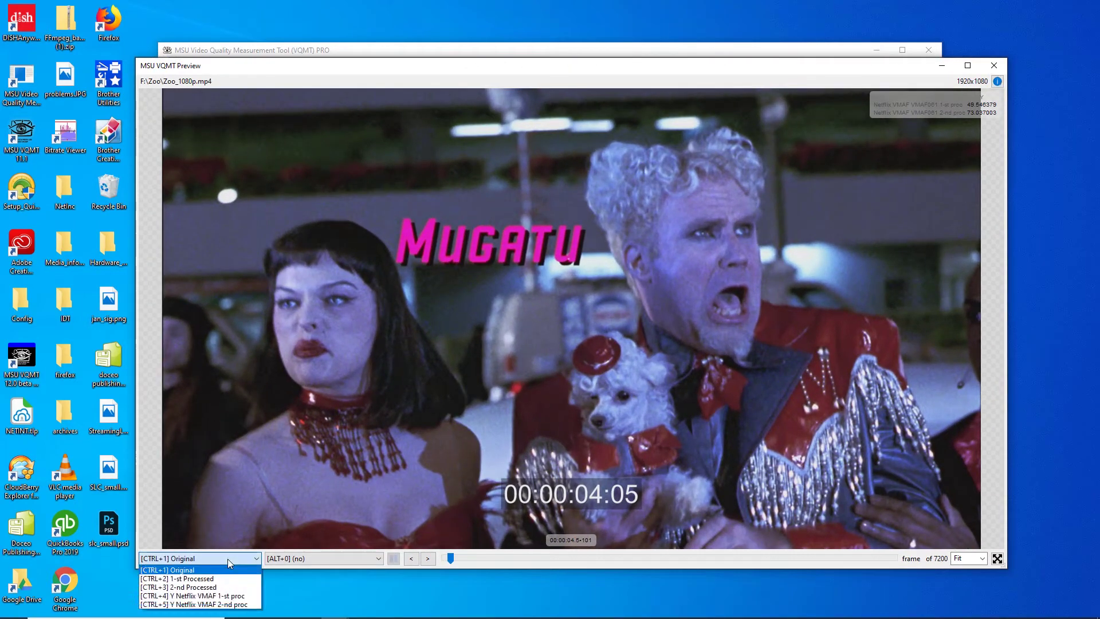
click(230, 578)
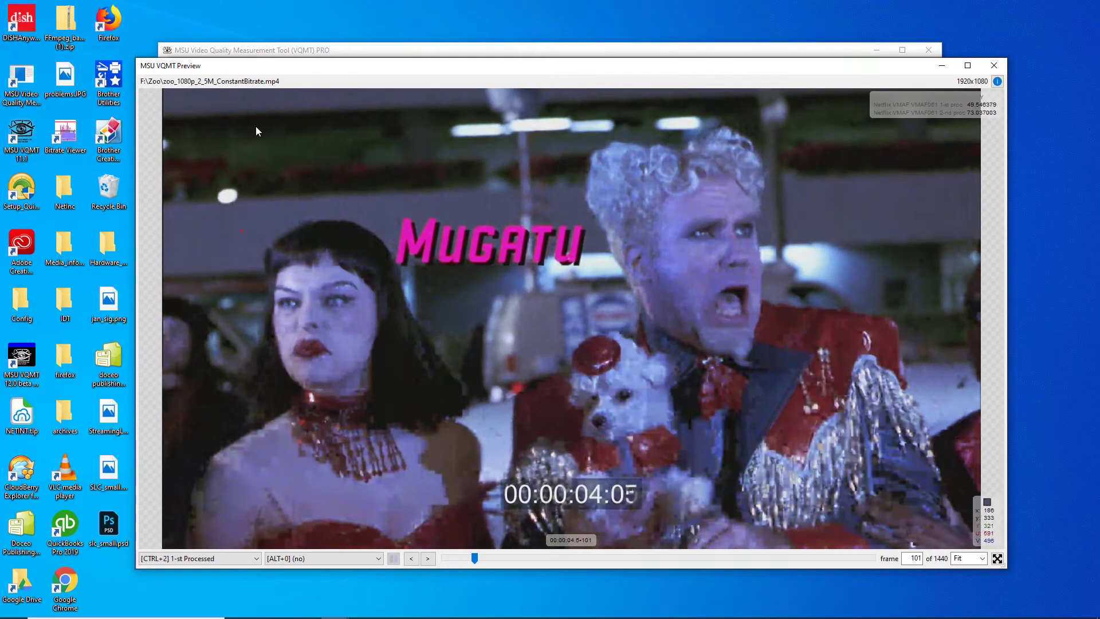
- Compare frame 101 by toggling the preview between the constrained-VBR and constant-bitrate encodes
click(241, 559)
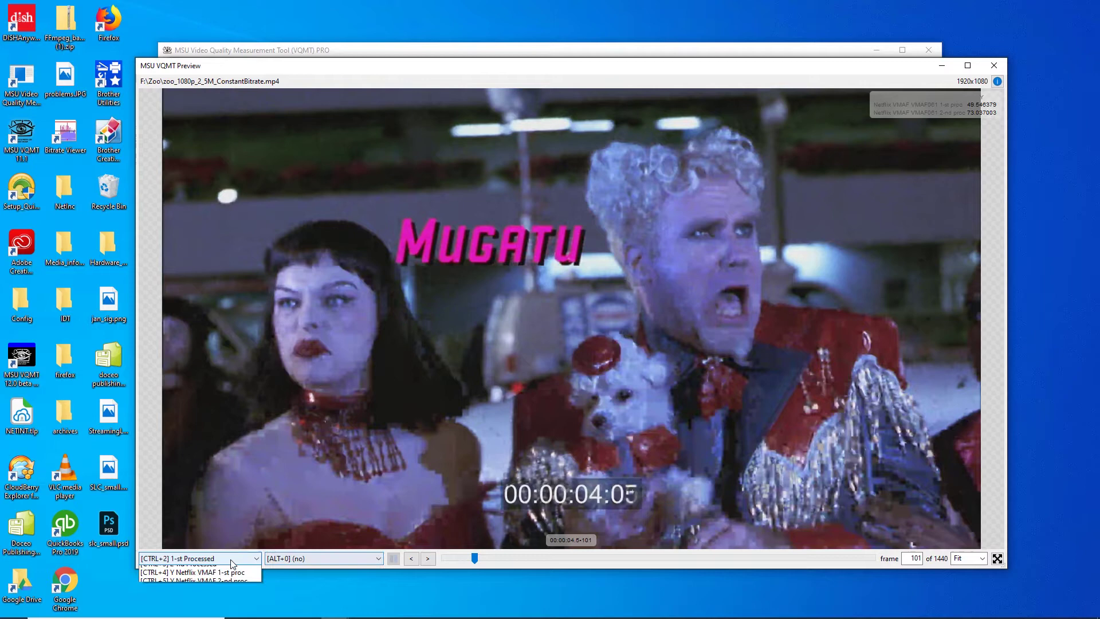
click(239, 588)
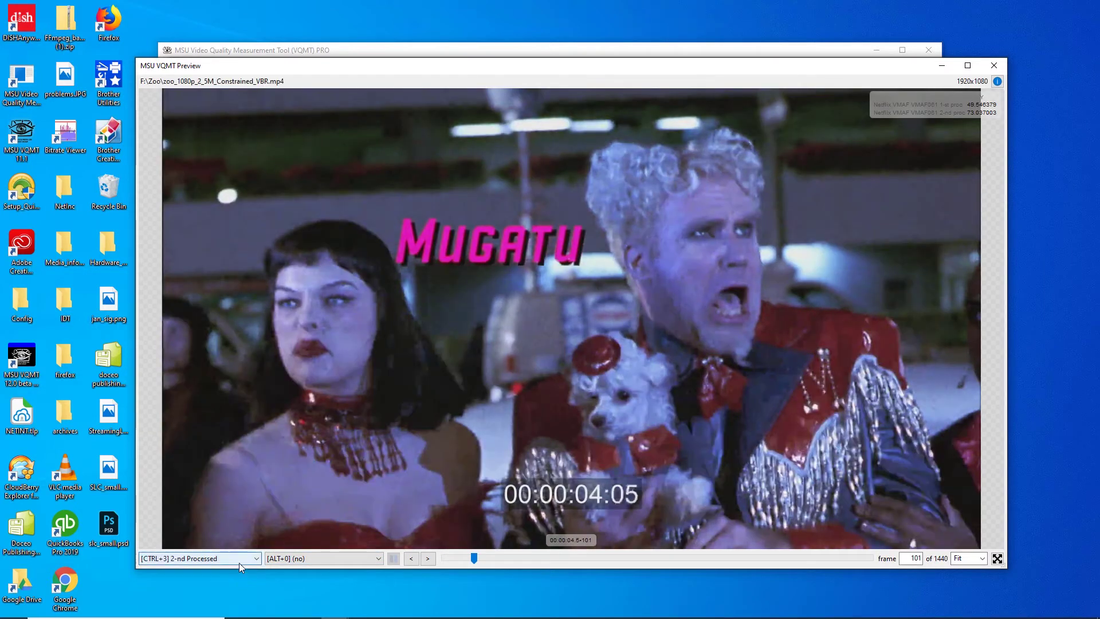
click(239, 563)
click(233, 580)
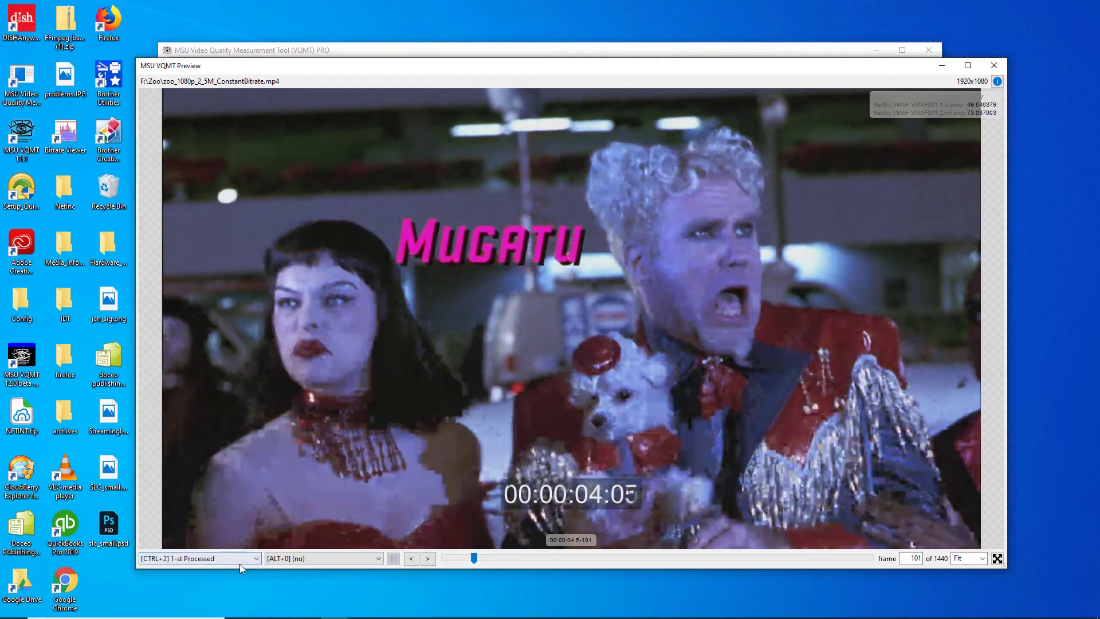
click(240, 562)
click(236, 586)
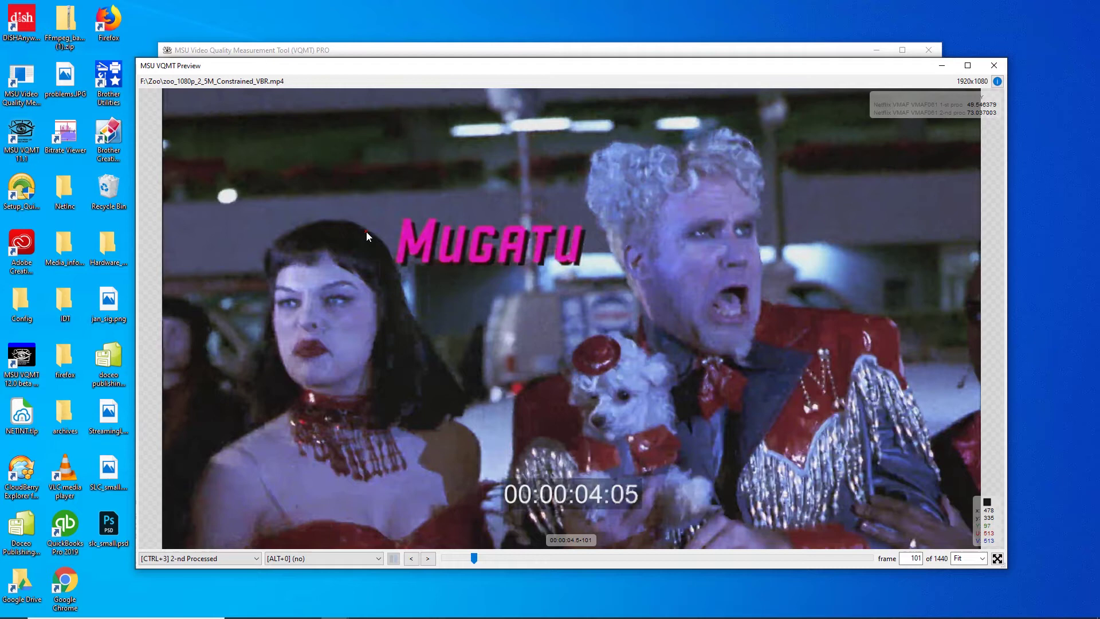
key(alt+Tab)
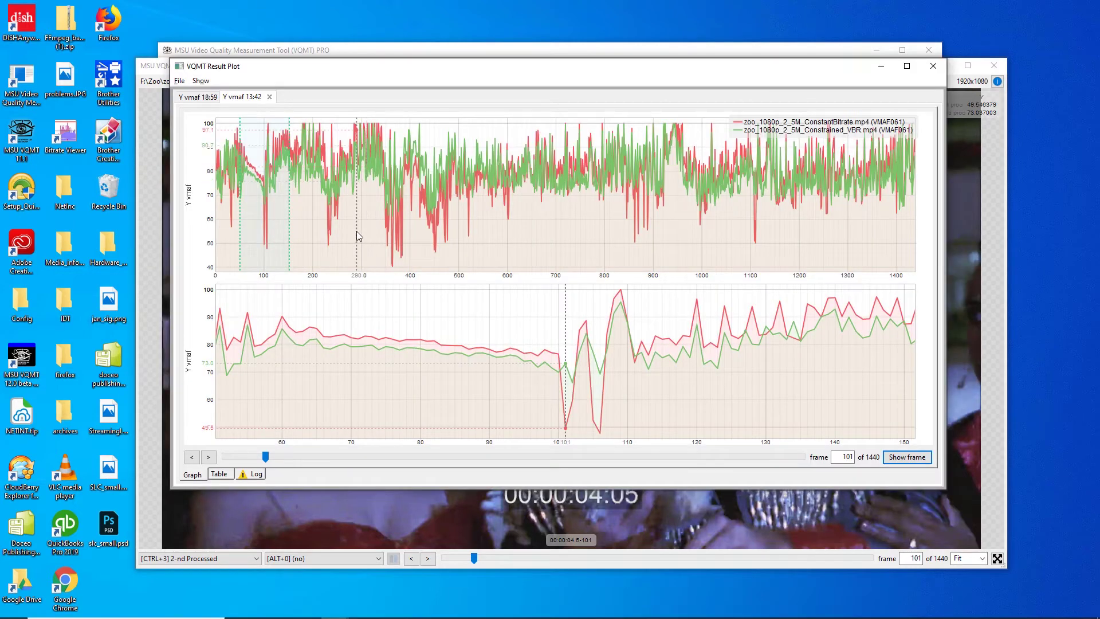
- Preview frame 106 at the VMAF dip, showing the constant-bitrate encode
click(602, 436)
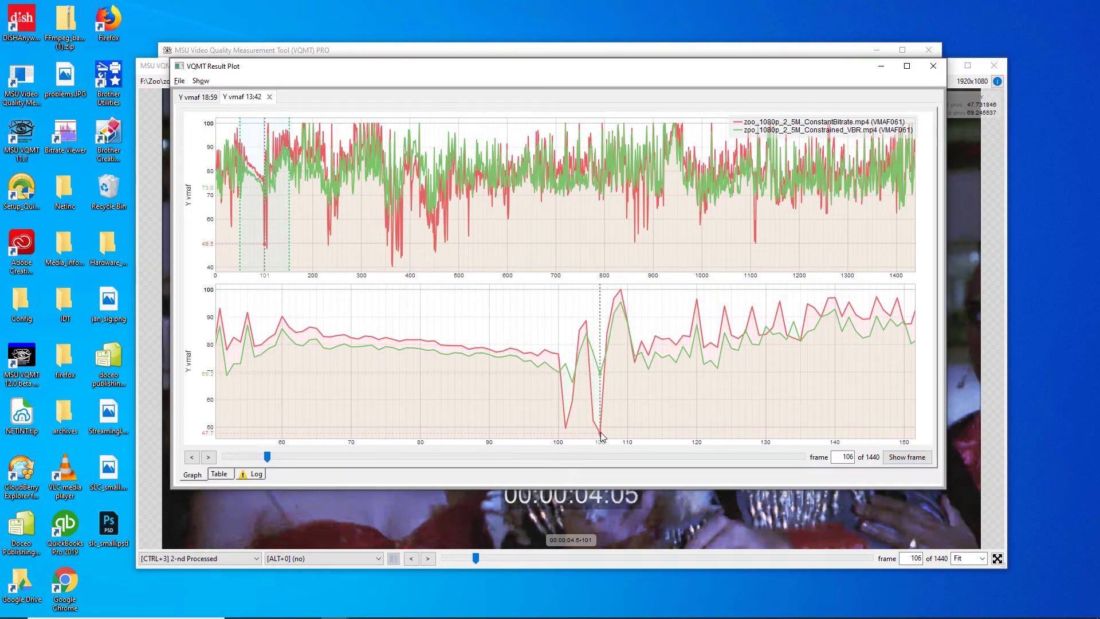
click(655, 560)
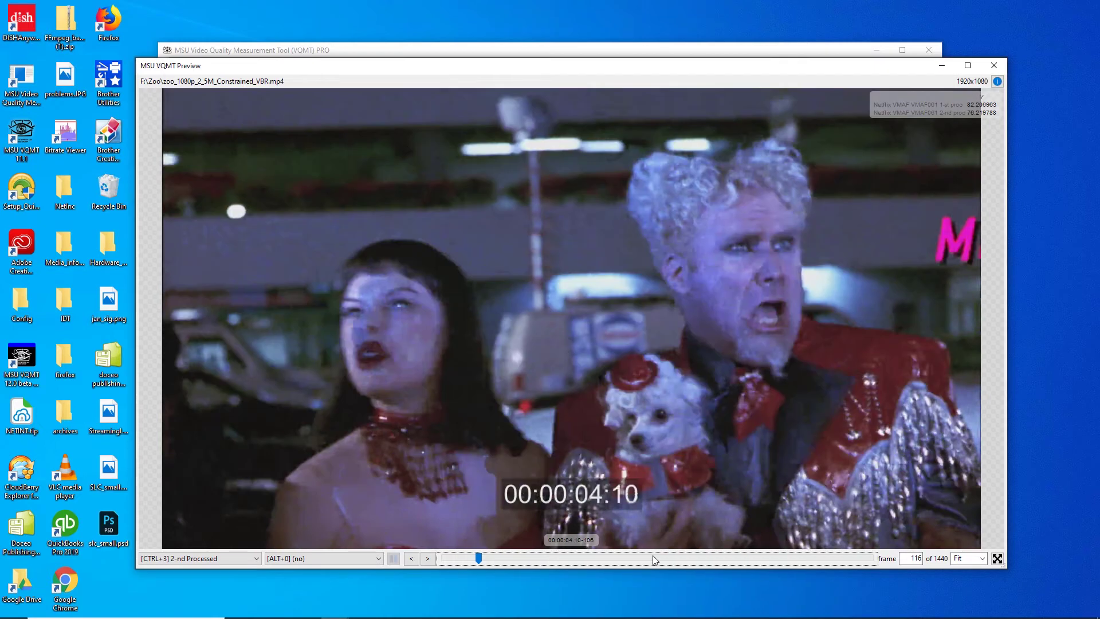
key(alt+Tab)
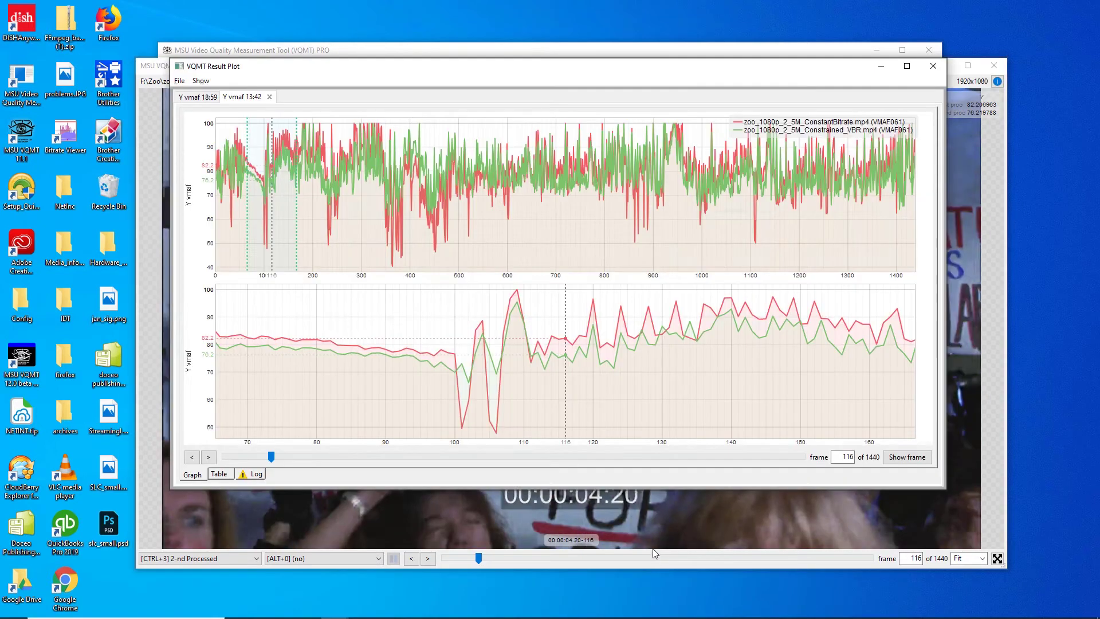
click(497, 434)
double_click(498, 436)
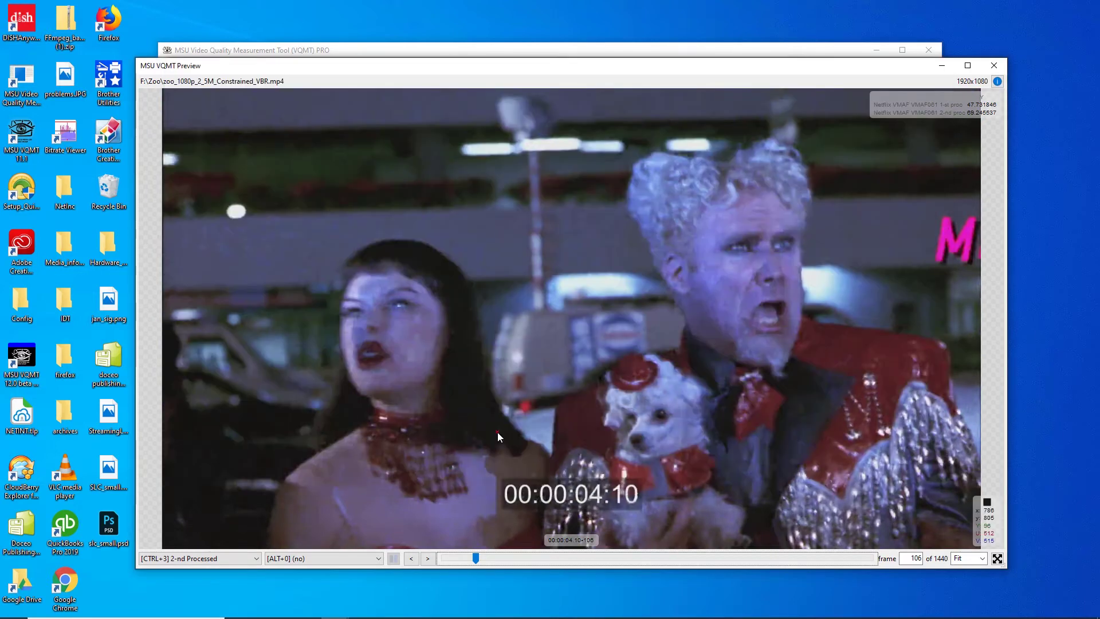
click(232, 558)
click(232, 577)
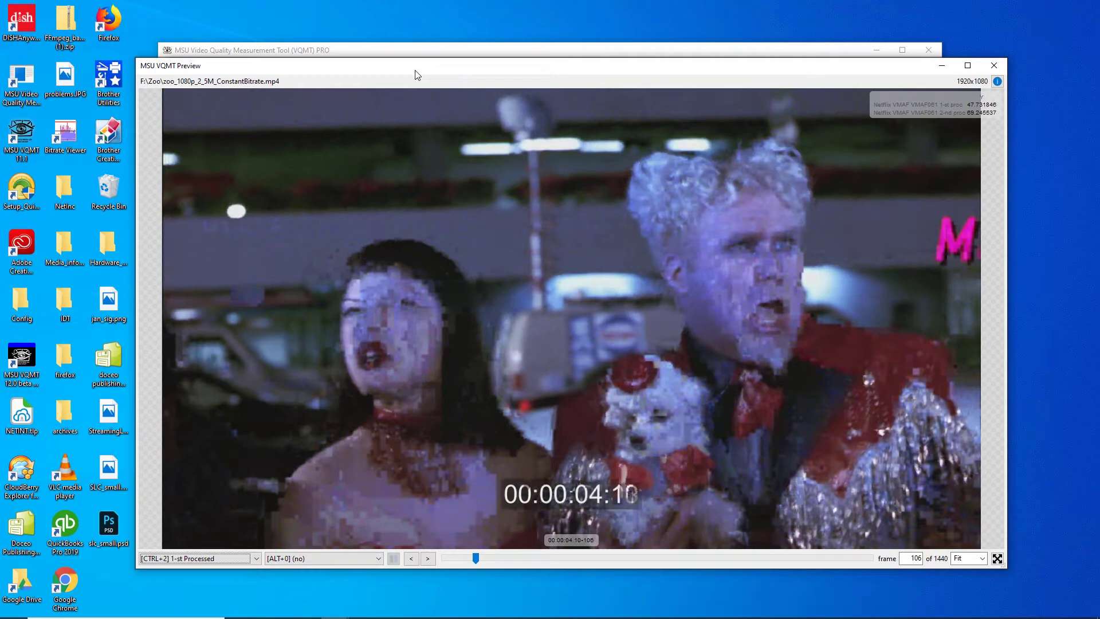
key(alt+Tab)
key(alt+Tab)
key(alt+Tab)
key(alt+Tab)
key(alt+Tab)
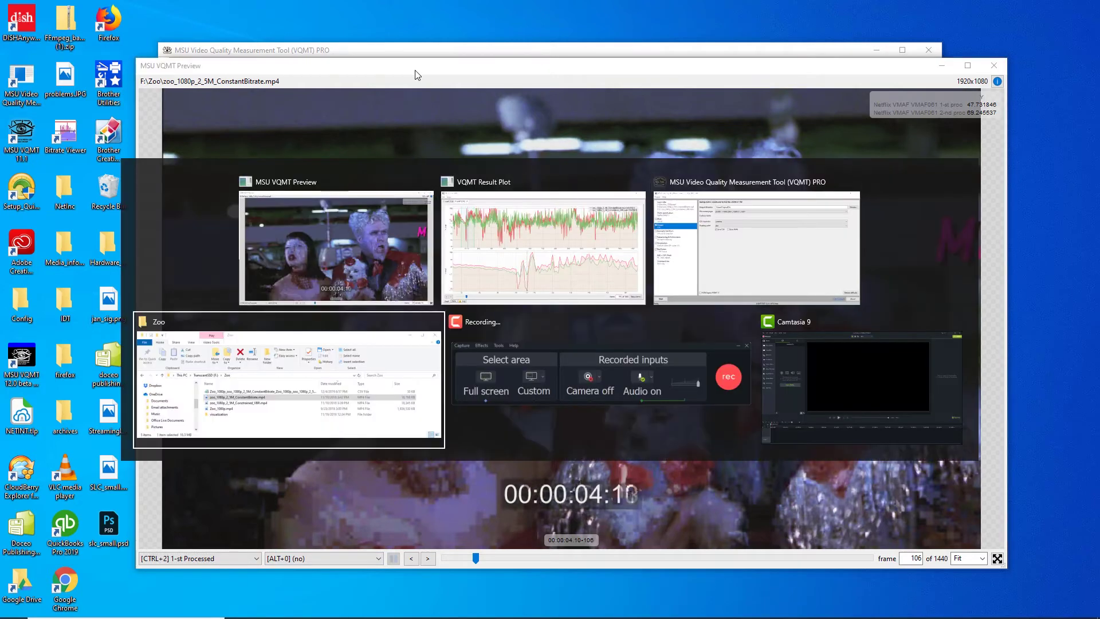
key(alt+Tab)
key(alt+Tab)
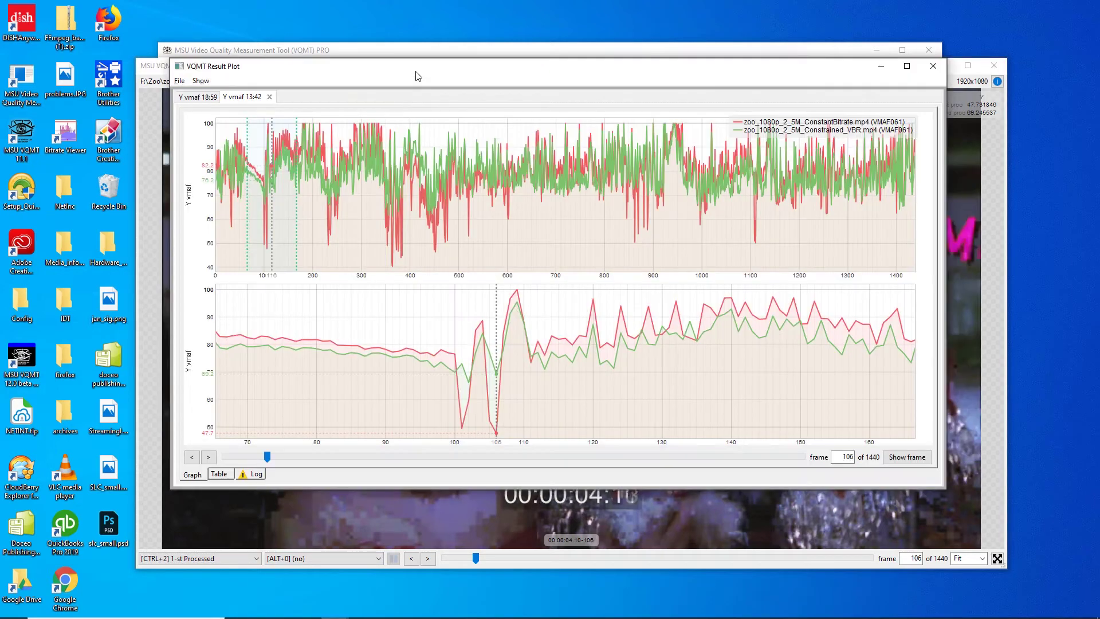
click(205, 98)
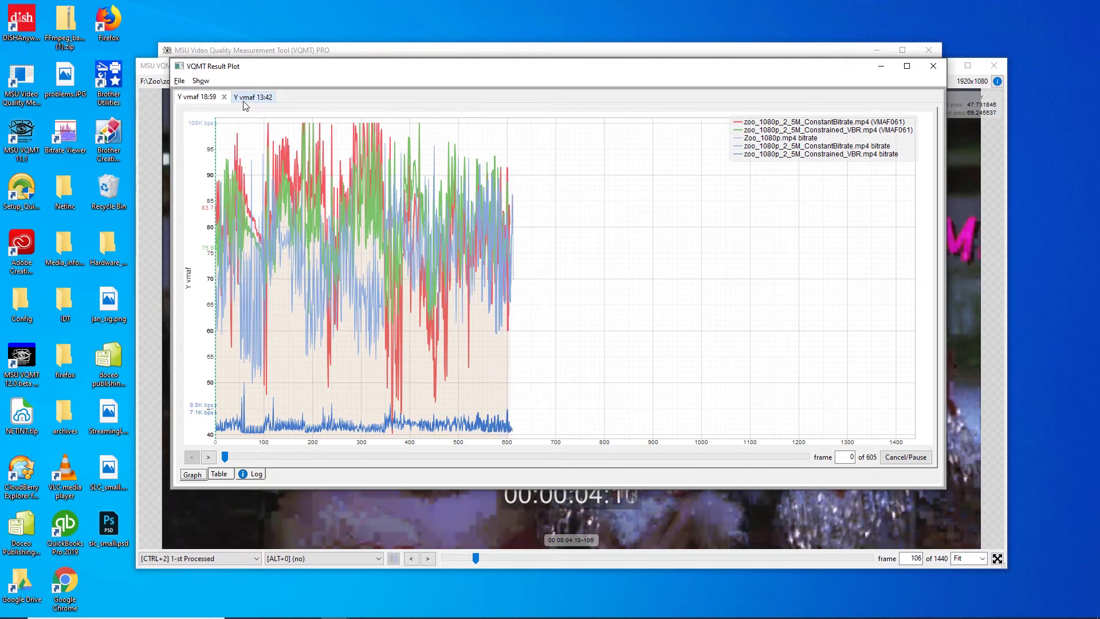
click(153, 137)
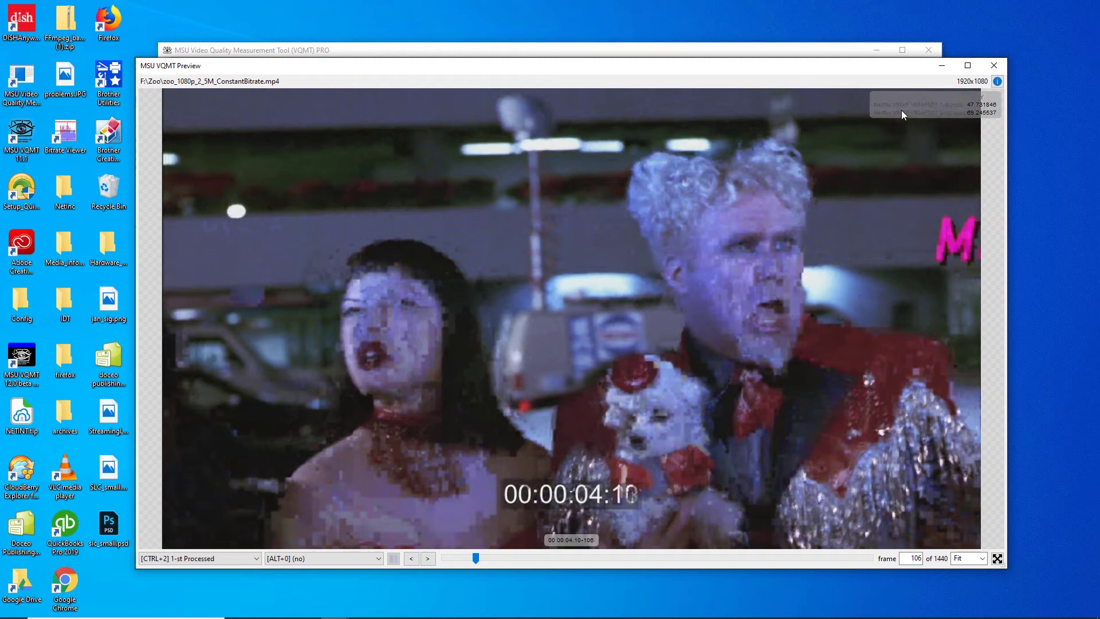
- Read pixel values and toggle the preview between the constrained-VBR and constant-bitrate encodes
click(919, 118)
click(251, 559)
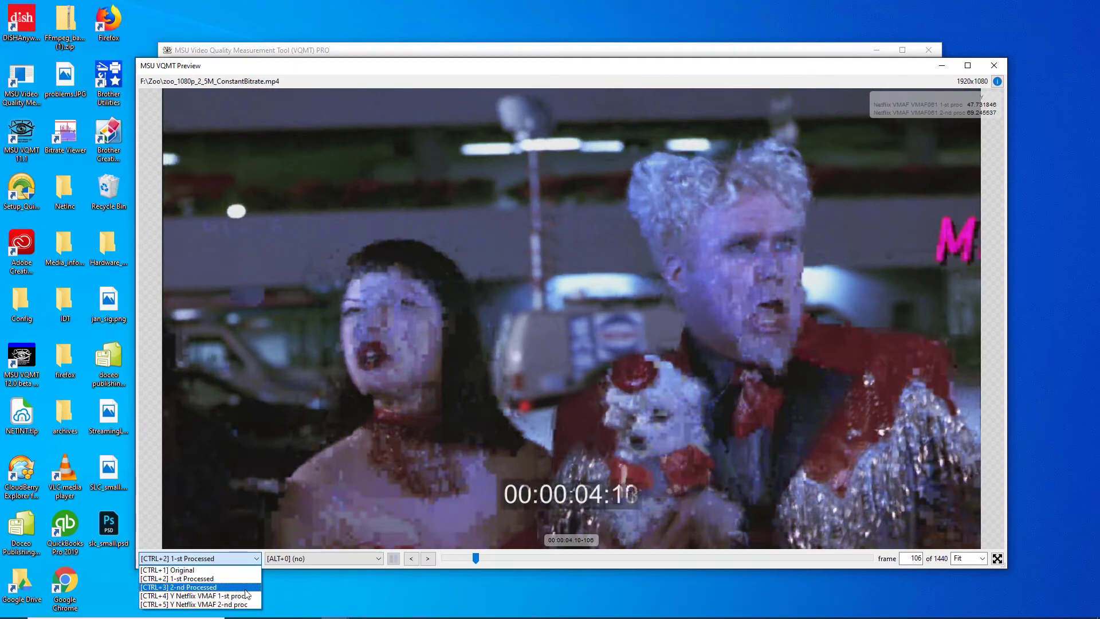
click(245, 594)
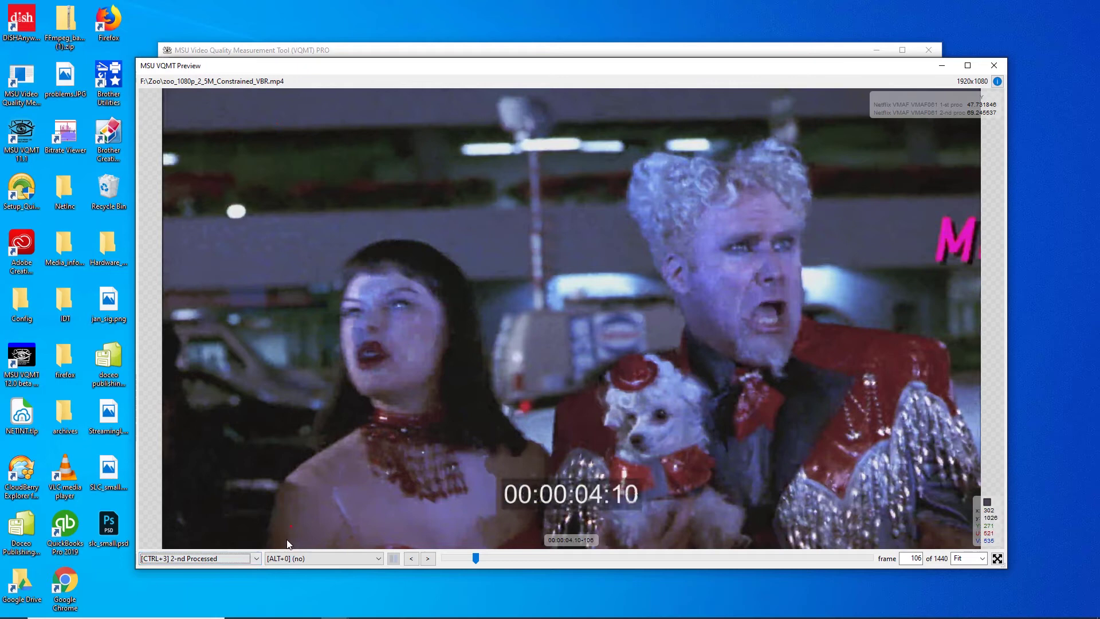
click(251, 559)
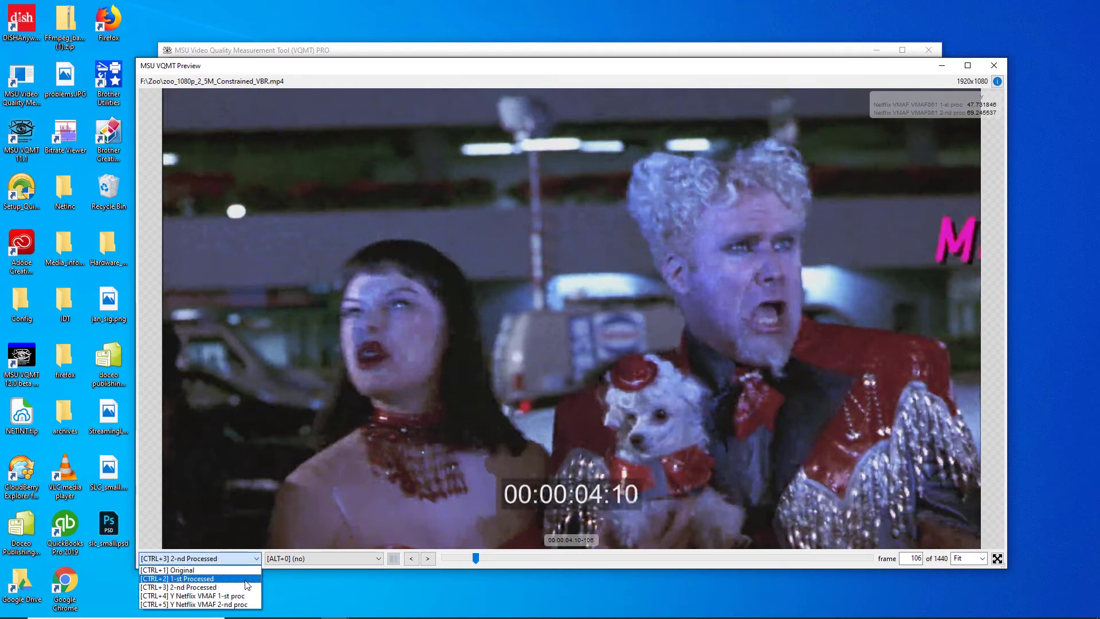
click(246, 583)
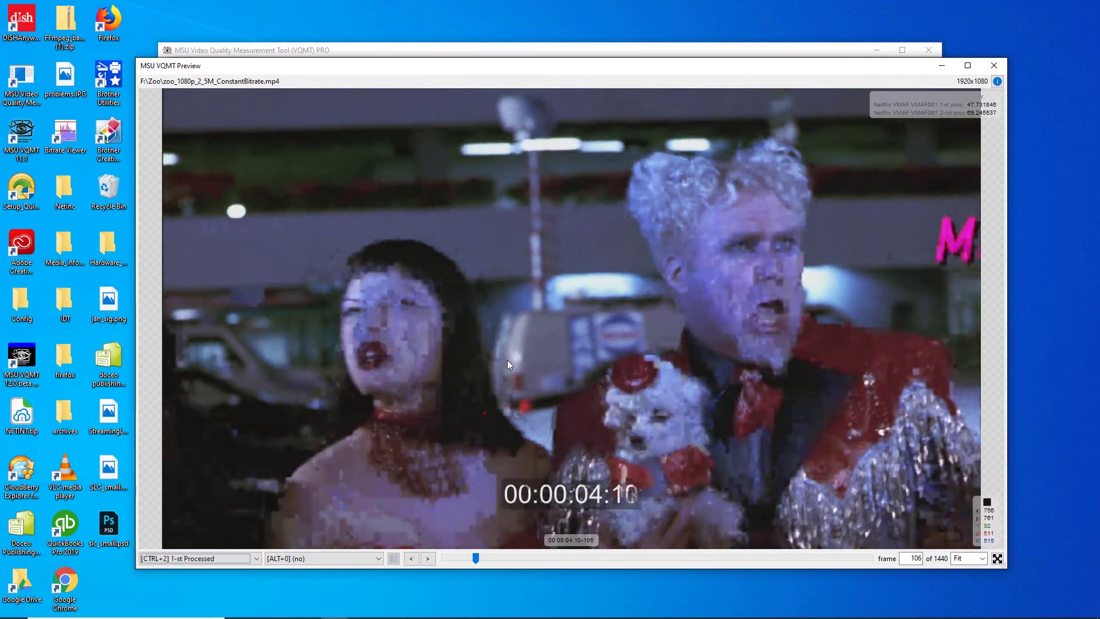
- Add a second comparison pane that also shows the constant-bitrate encode
click(243, 553)
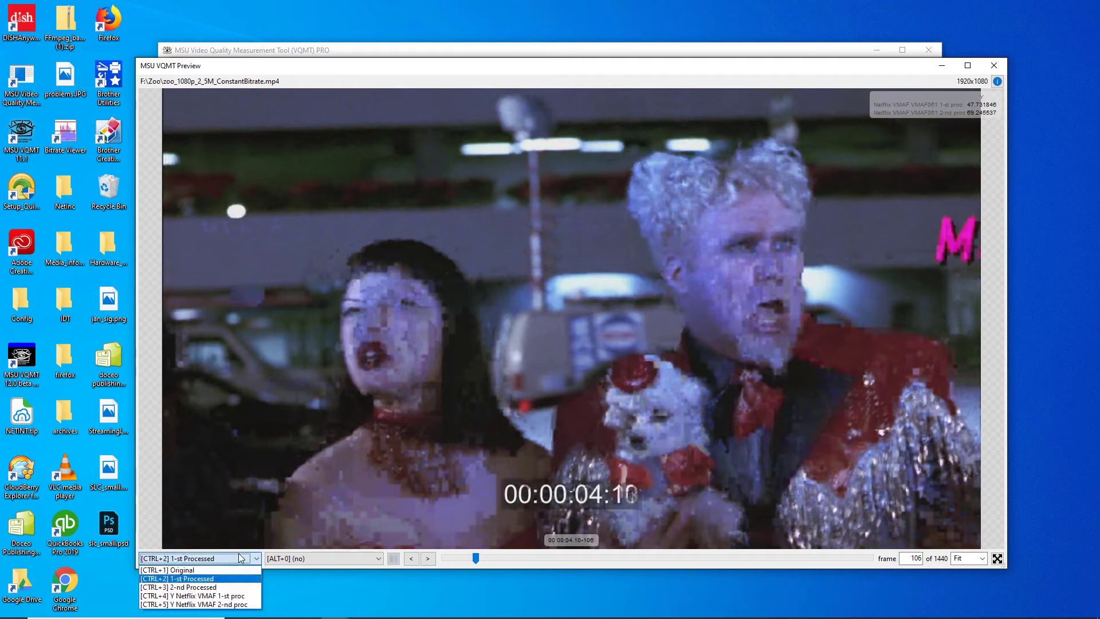
click(241, 556)
click(315, 560)
click(312, 574)
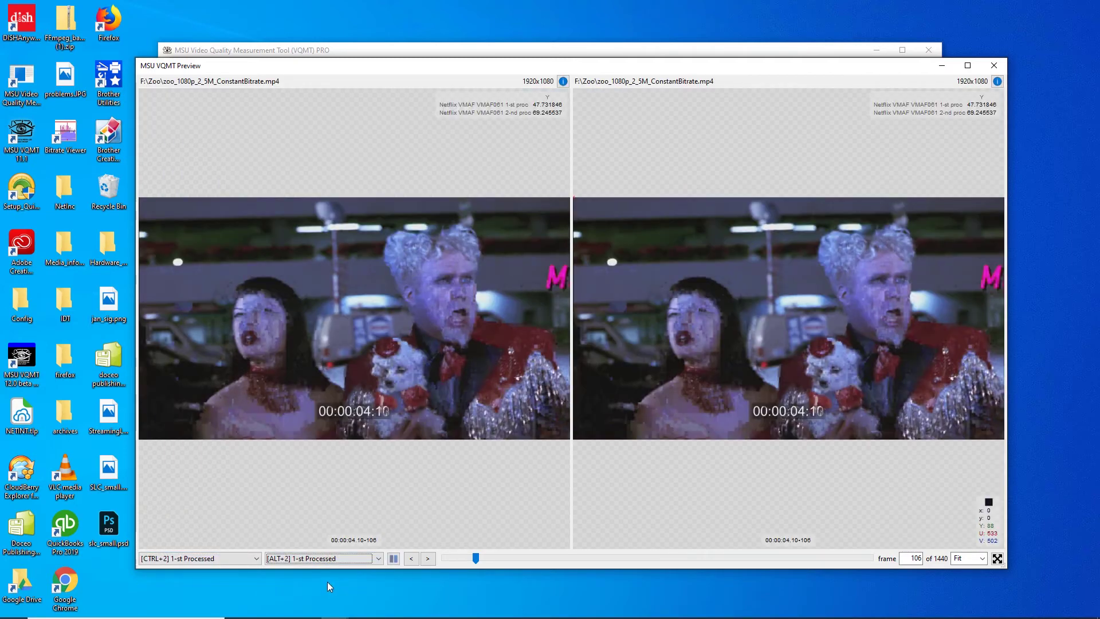
- Put the constrained-VBR encode in the left pane and widen the preview window
click(227, 562)
click(225, 590)
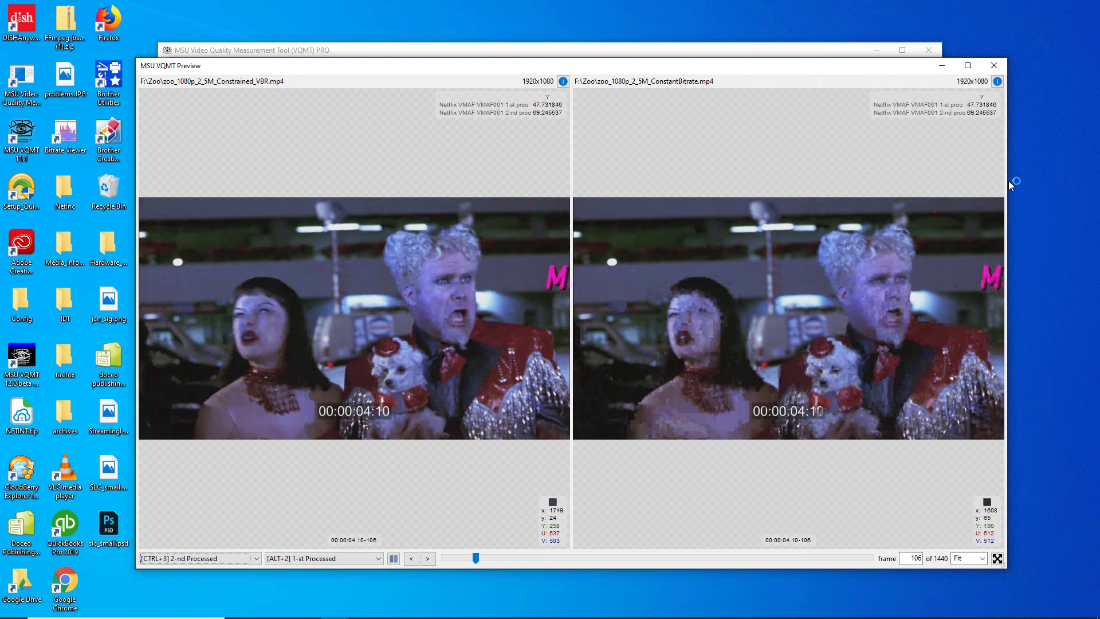
drag(1008, 175, 1098, 175)
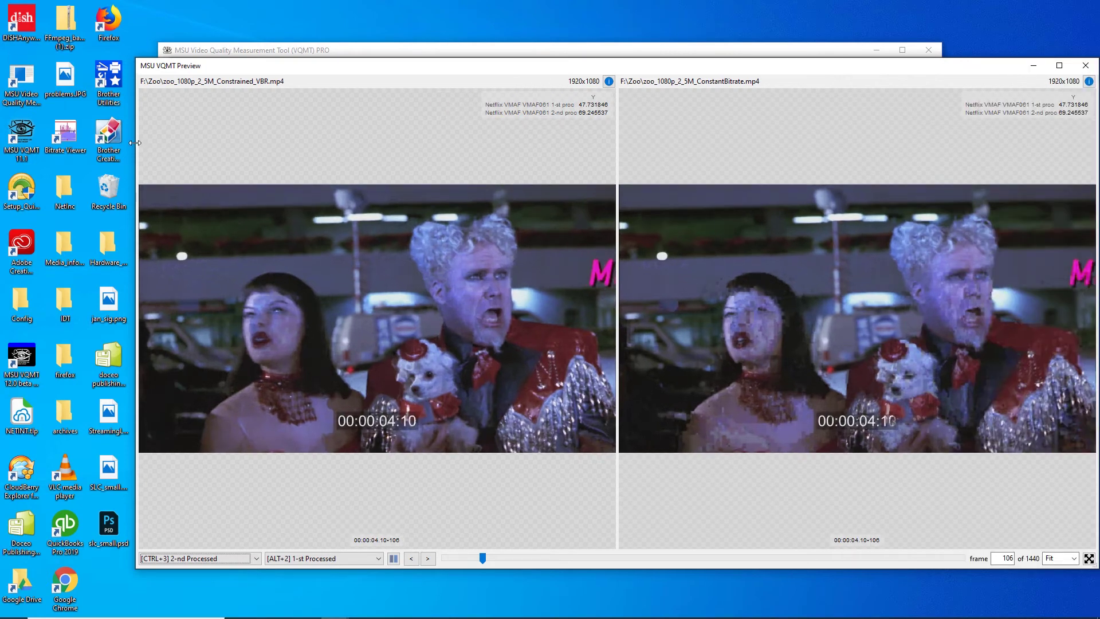
drag(137, 148, 10, 123)
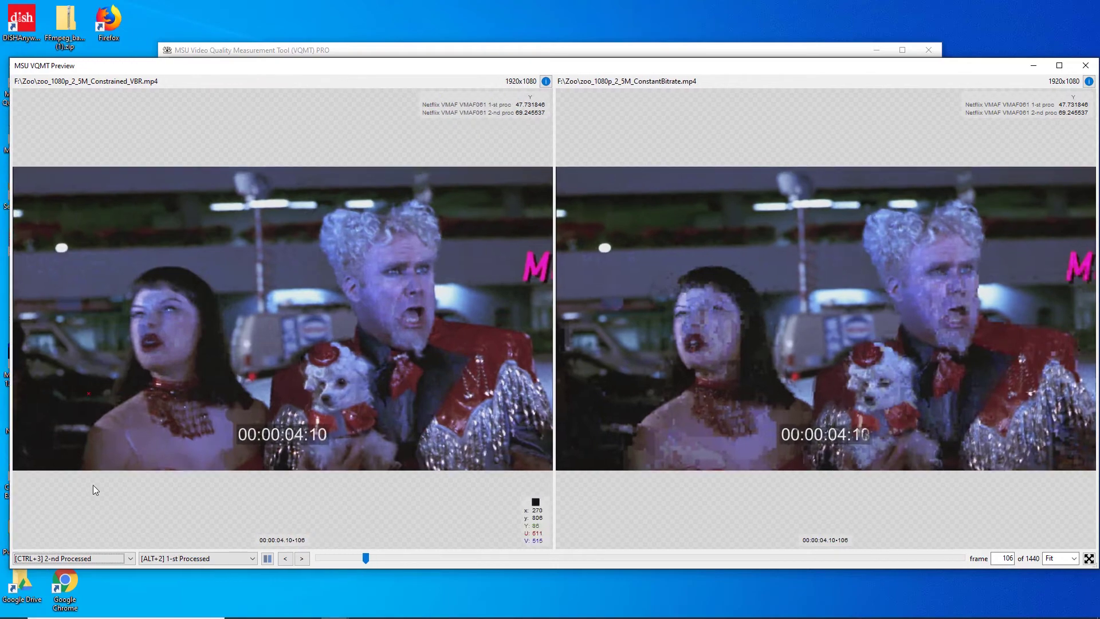
- Show the original Zoo_1080p source and remove the second pane
click(130, 559)
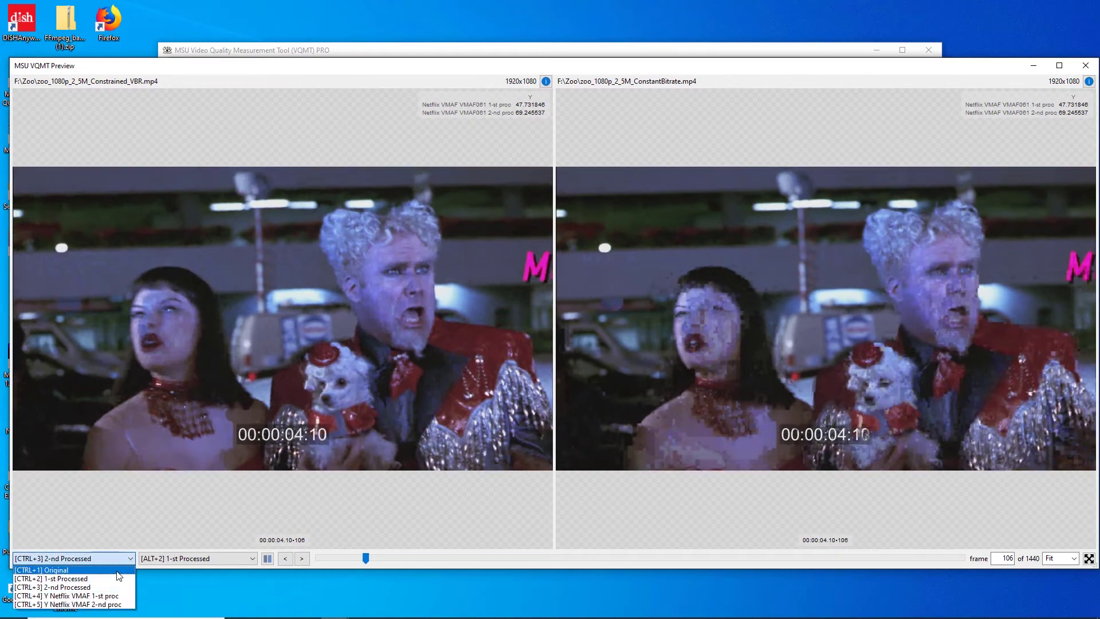
click(115, 572)
click(180, 562)
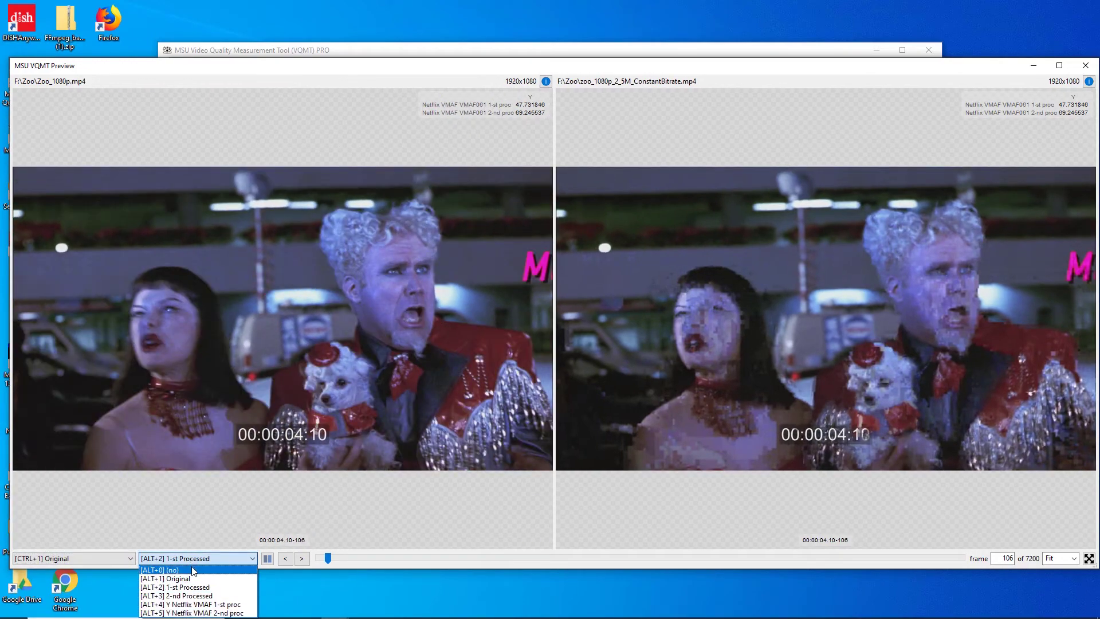
click(191, 568)
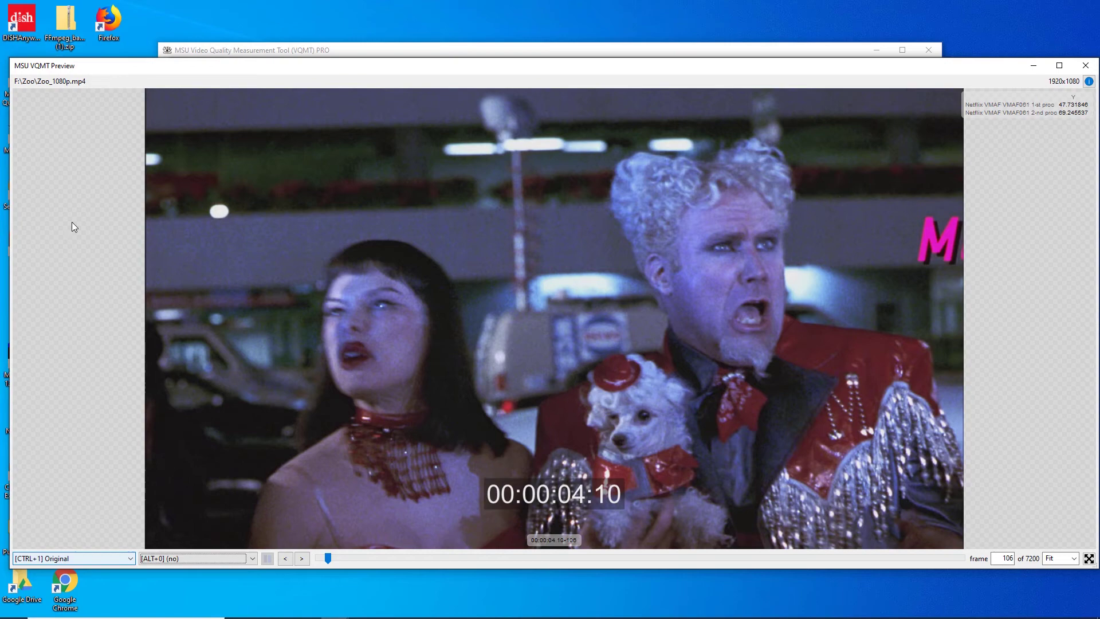
- Switch frame 106 from the constant-bitrate to the constrained-VBR encode, with VMAF scores overlaid
key(ctrl+2)
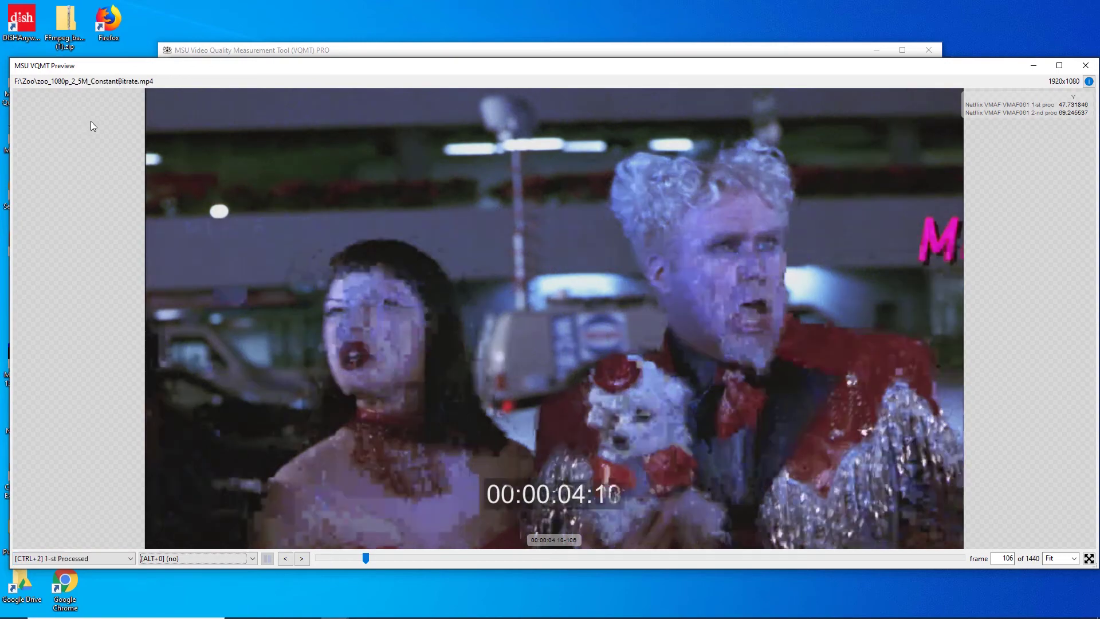
key(ctrl+3)
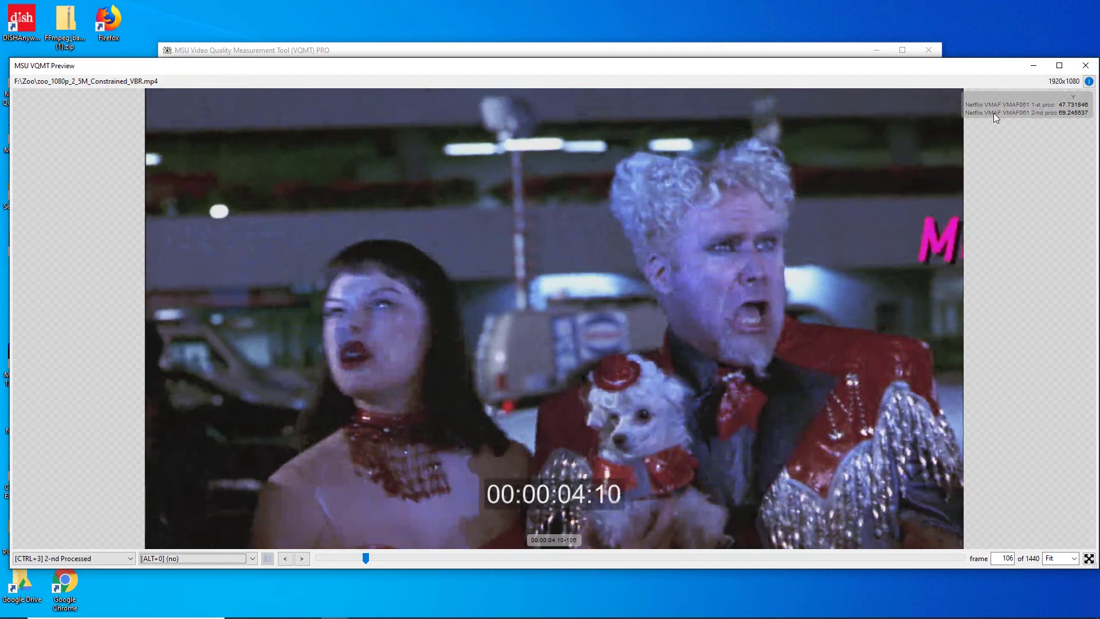
key(alt+Tab)
key(alt+Tab)
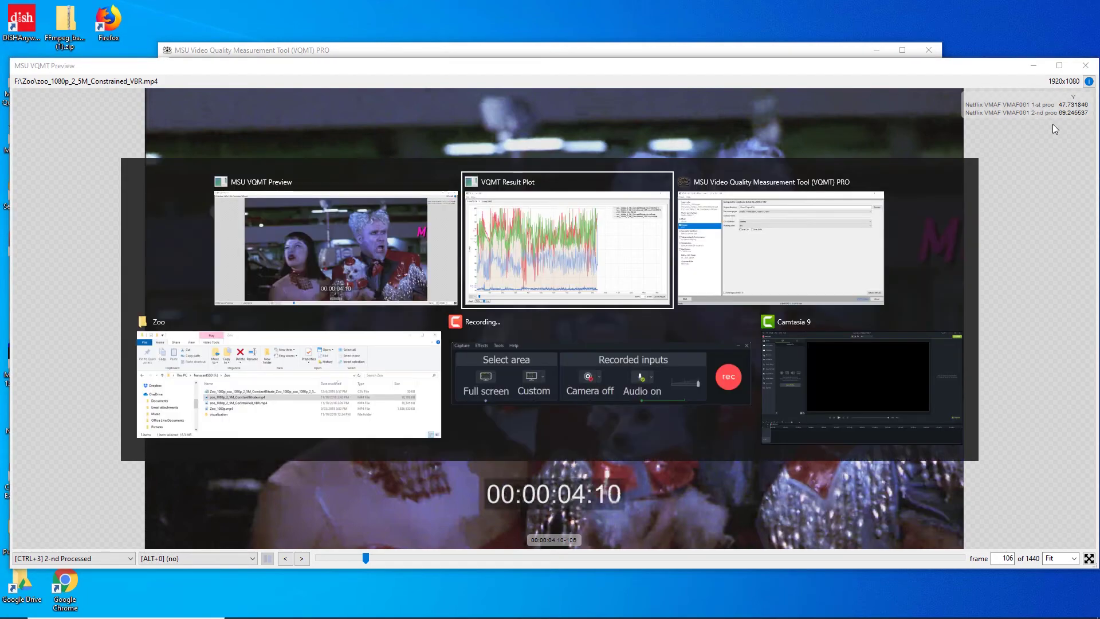
- Open the VMAF results CSV in Notepad and highlight the mean line (80.18, 80.40)
key(alt+Tab)
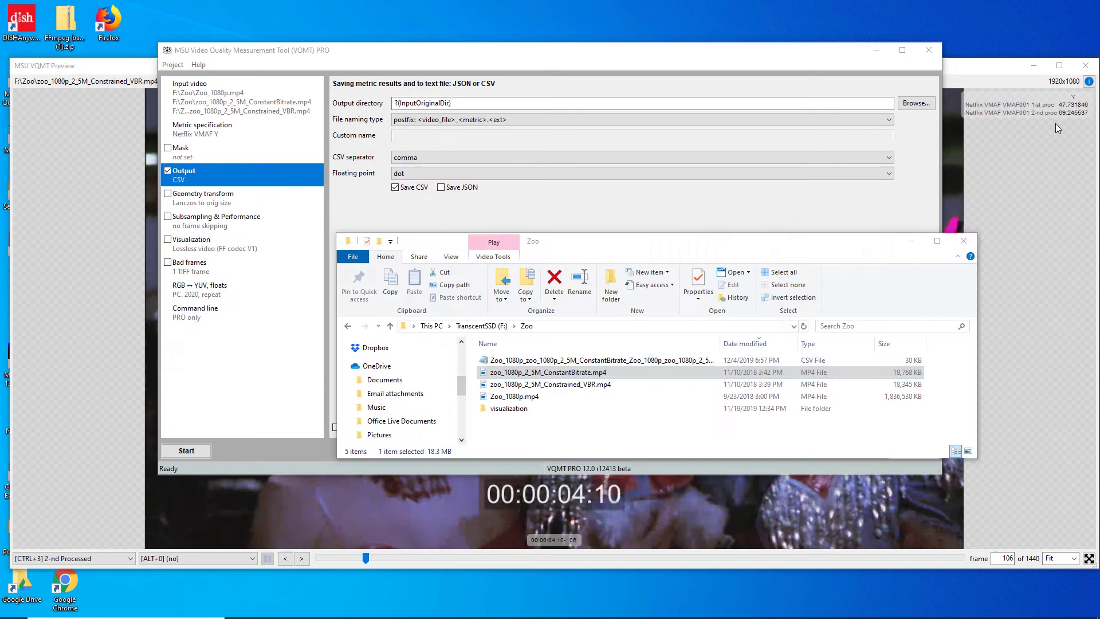
key(Return)
drag(825, 141, 515, 151)
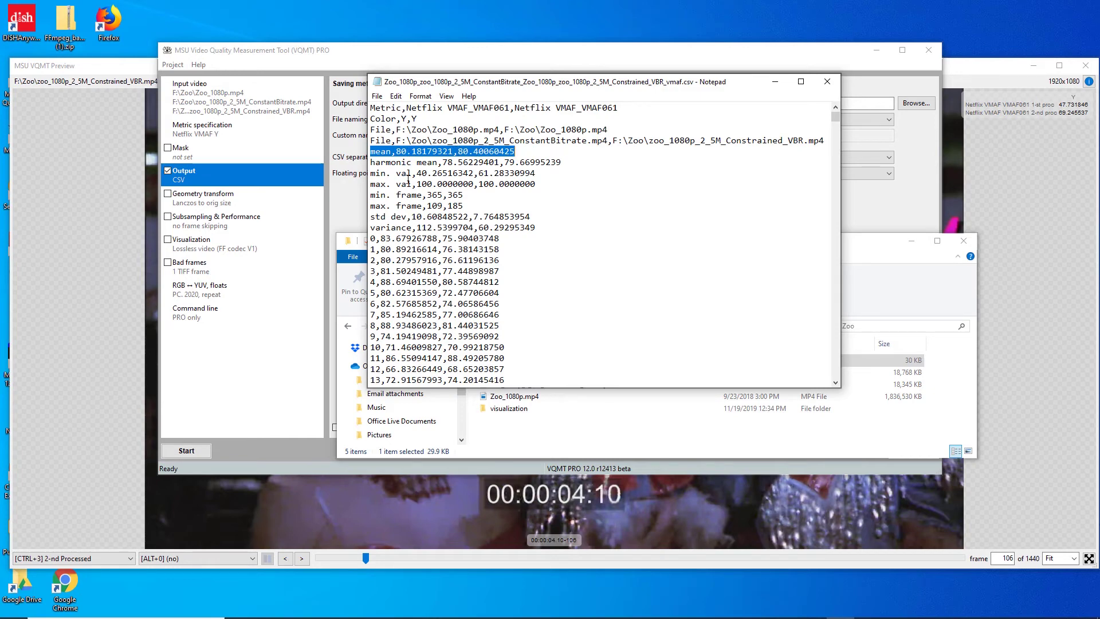
drag(371, 162, 561, 162)
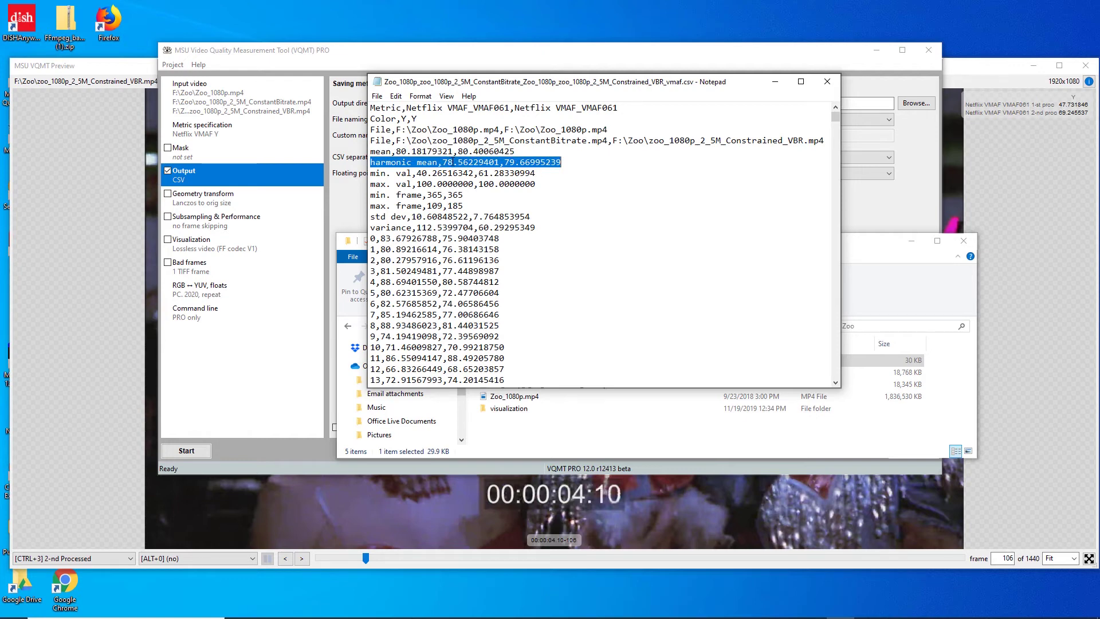
click(438, 163)
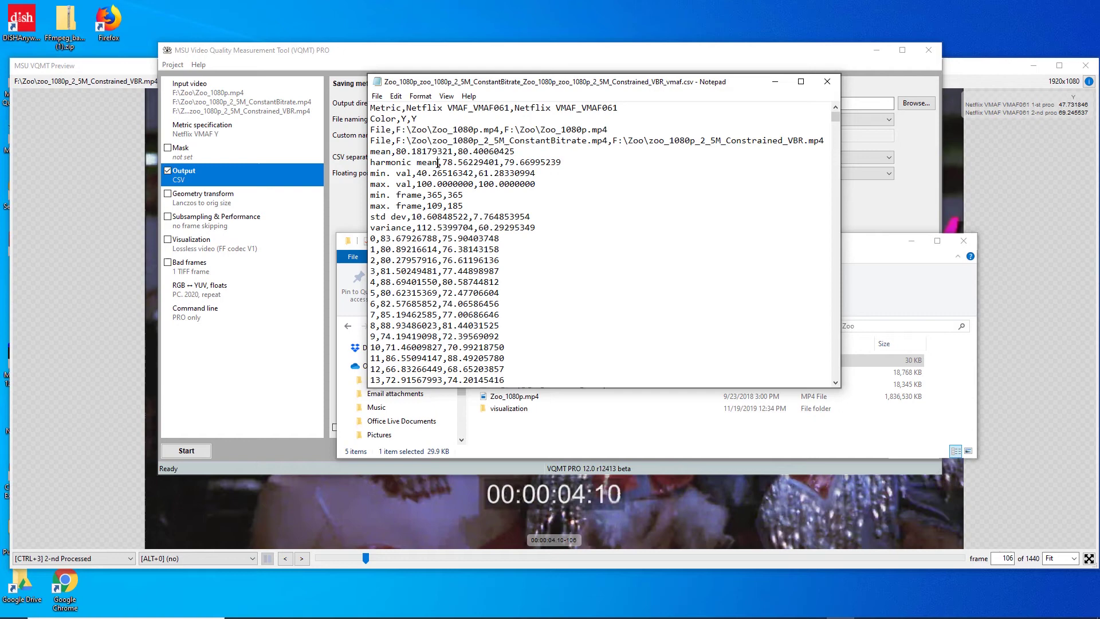
shift+click(497, 163)
shift+click(502, 163)
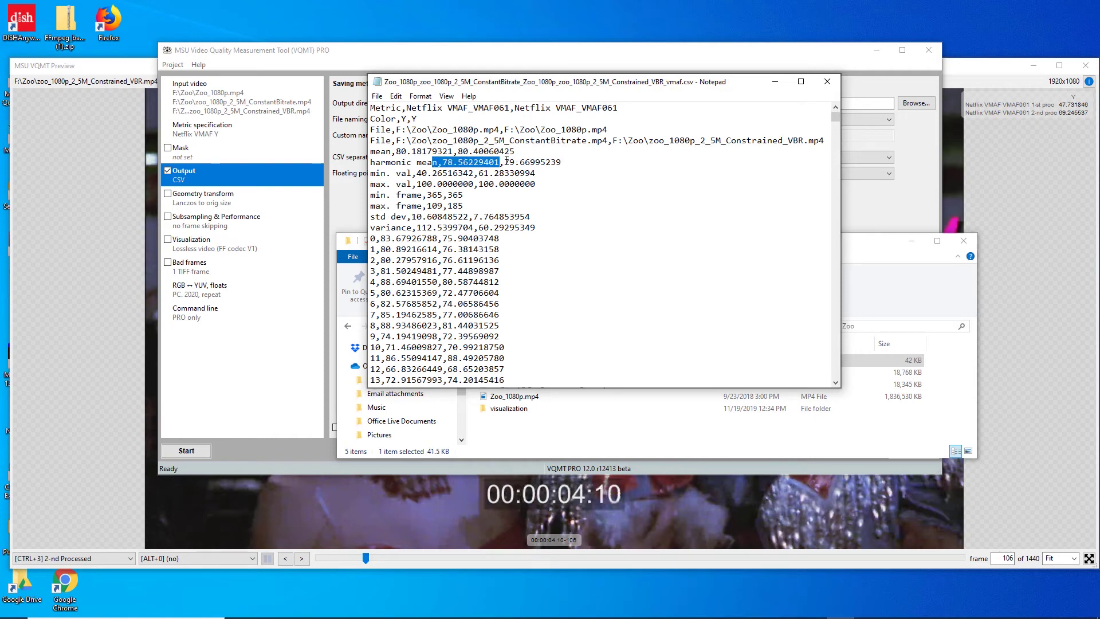
drag(503, 162, 561, 163)
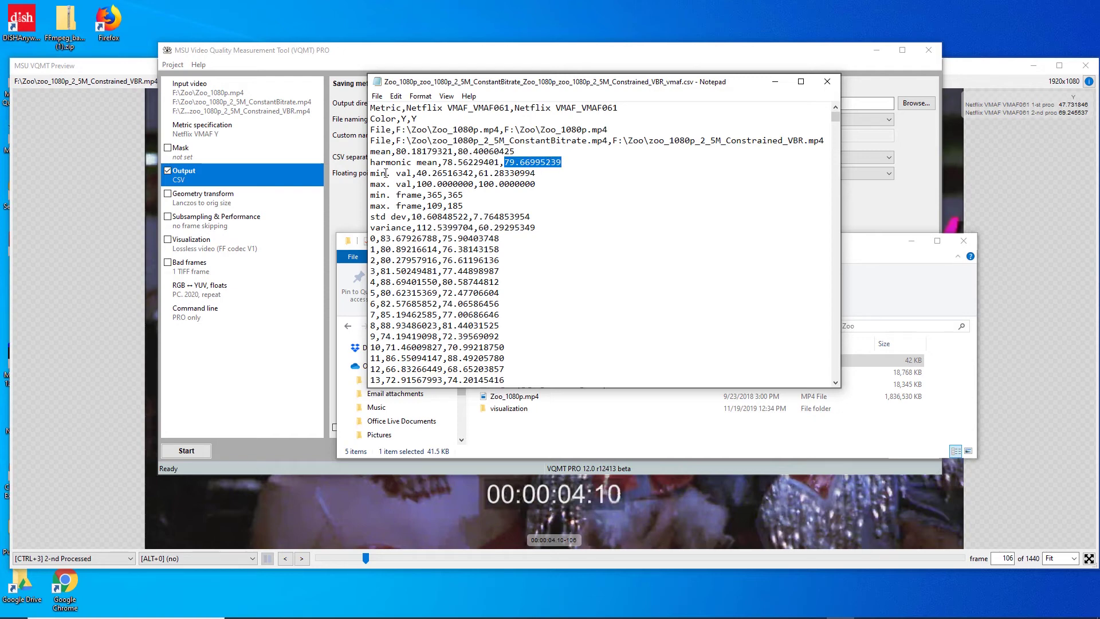
drag(417, 173, 539, 175)
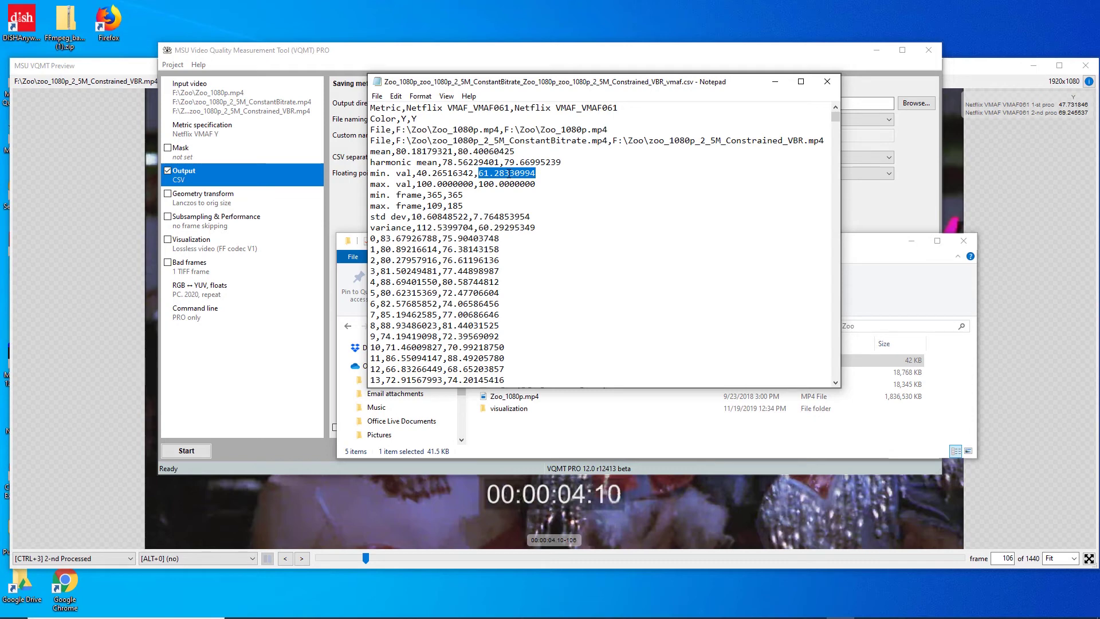
mouse_move(427, 195)
mouse_down()
mouse_move(462, 196)
mouse_move(427, 206)
mouse_up()
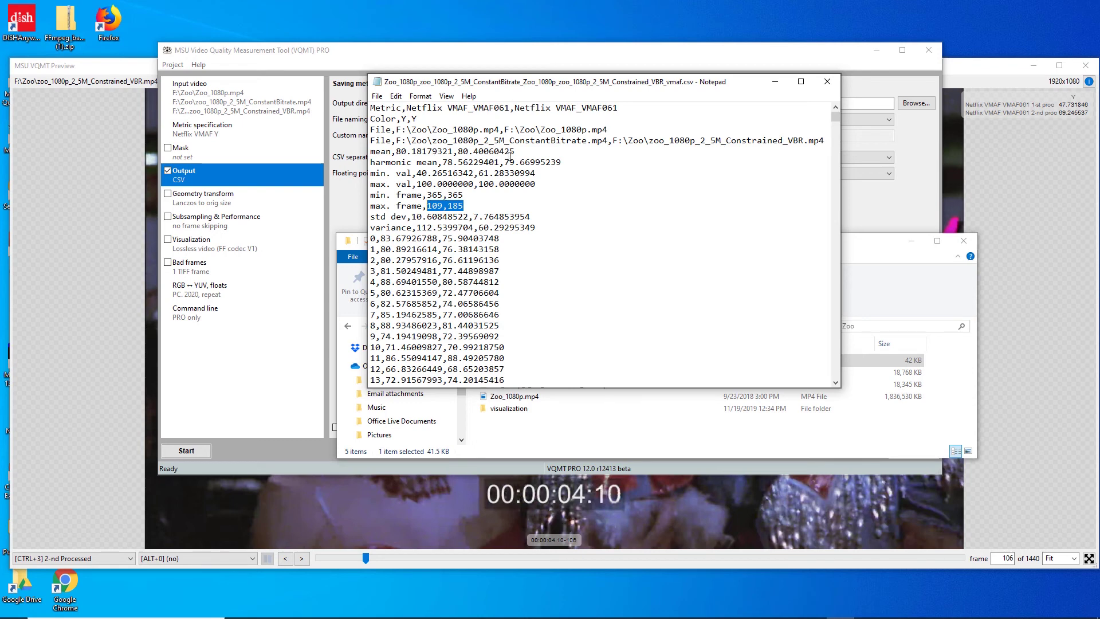
- Highlight the mean and harmonic mean VMAF values, min. scores, min. frame numbers and summary statistics block in Notepad
drag(515, 152, 396, 151)
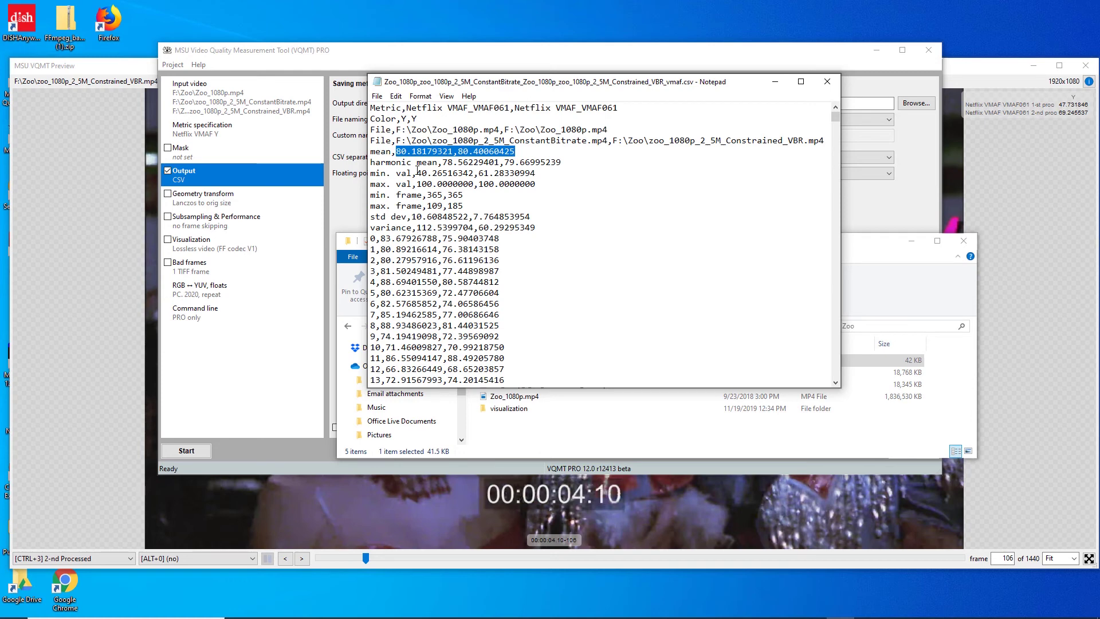
drag(407, 163, 582, 161)
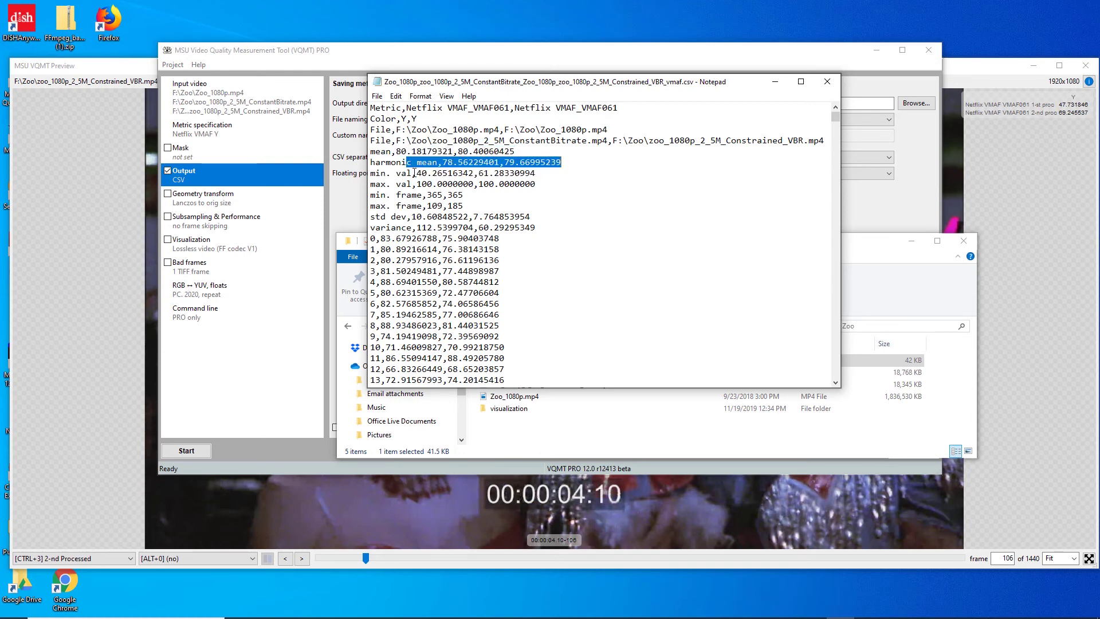
drag(412, 173, 470, 173)
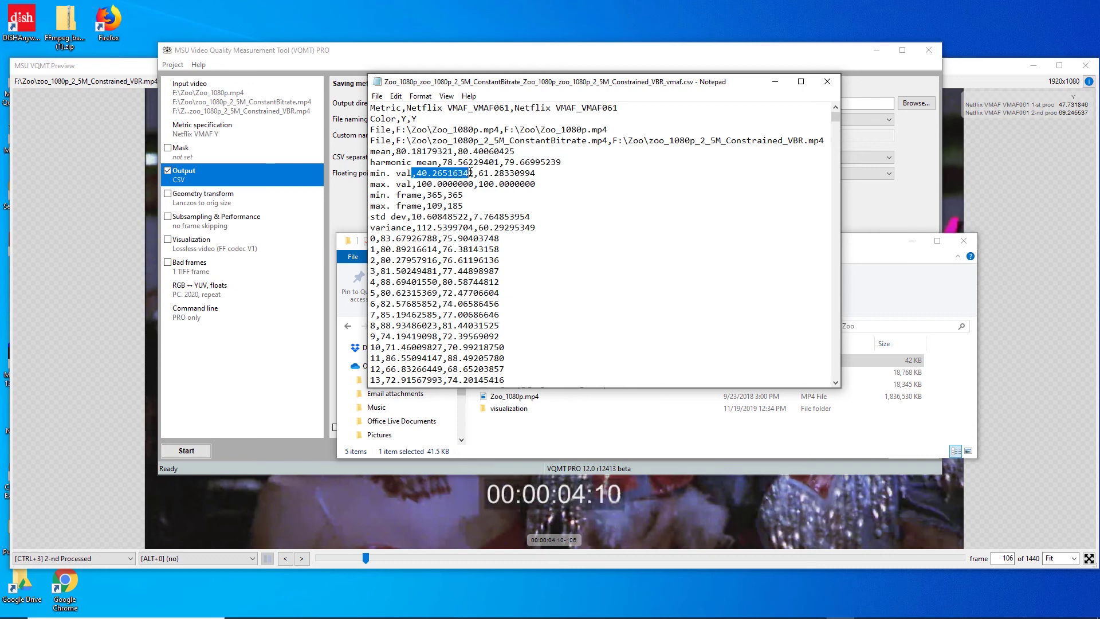
drag(438, 195, 460, 194)
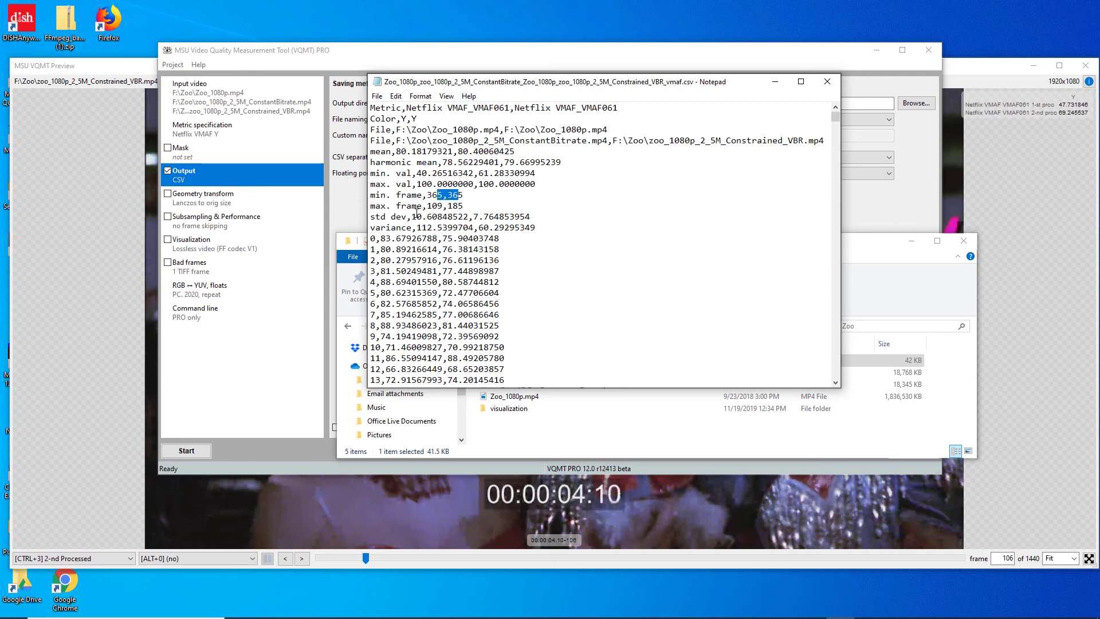
drag(535, 228, 370, 163)
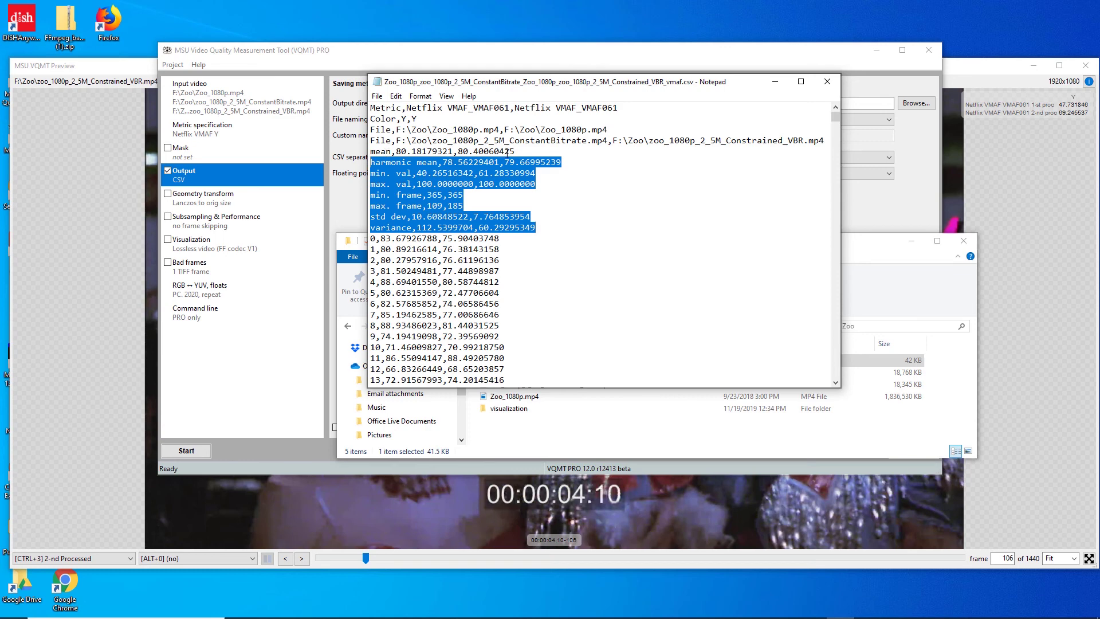
- Open the VMAF result plot graphs from the VQMT frame preview, then return to the Notepad CSV
click(492, 482)
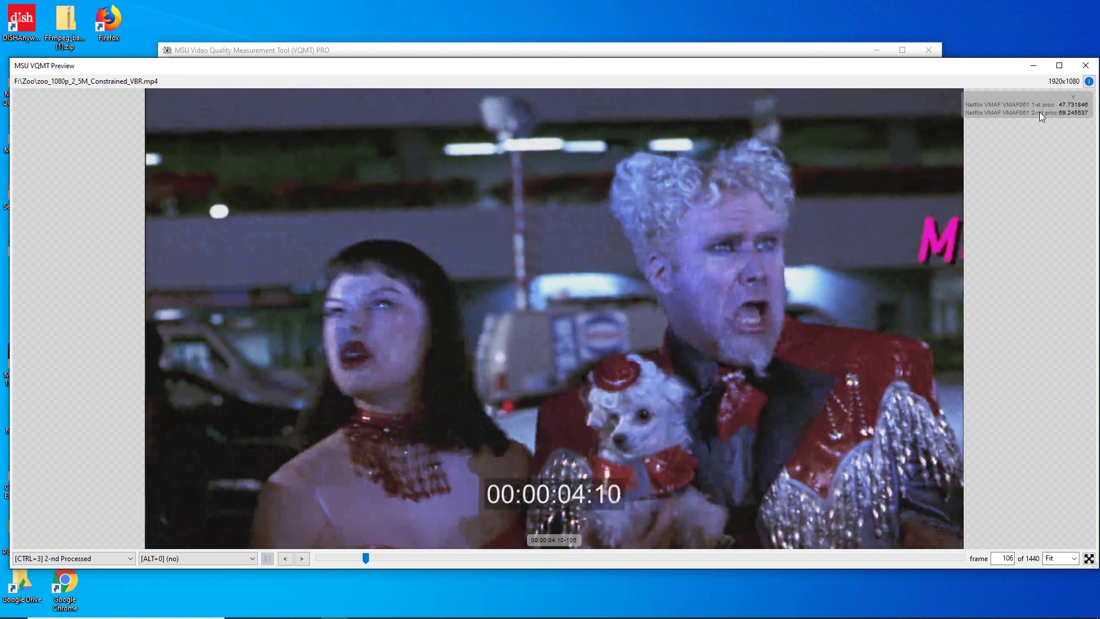
click(1040, 108)
key(alt+Tab)
key(Tab)
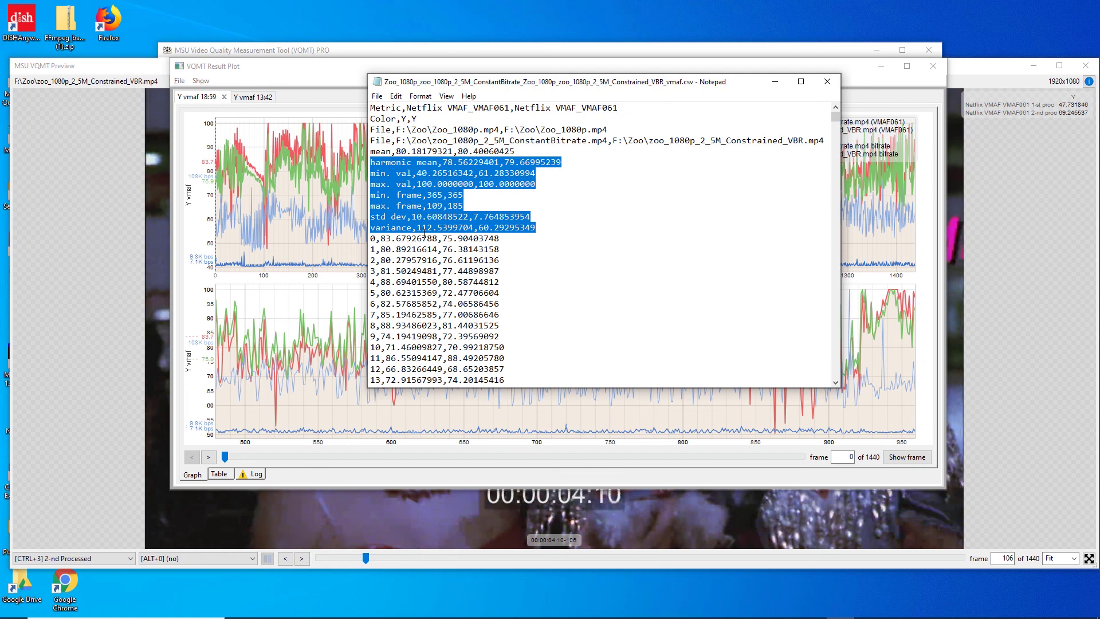
click(560, 156)
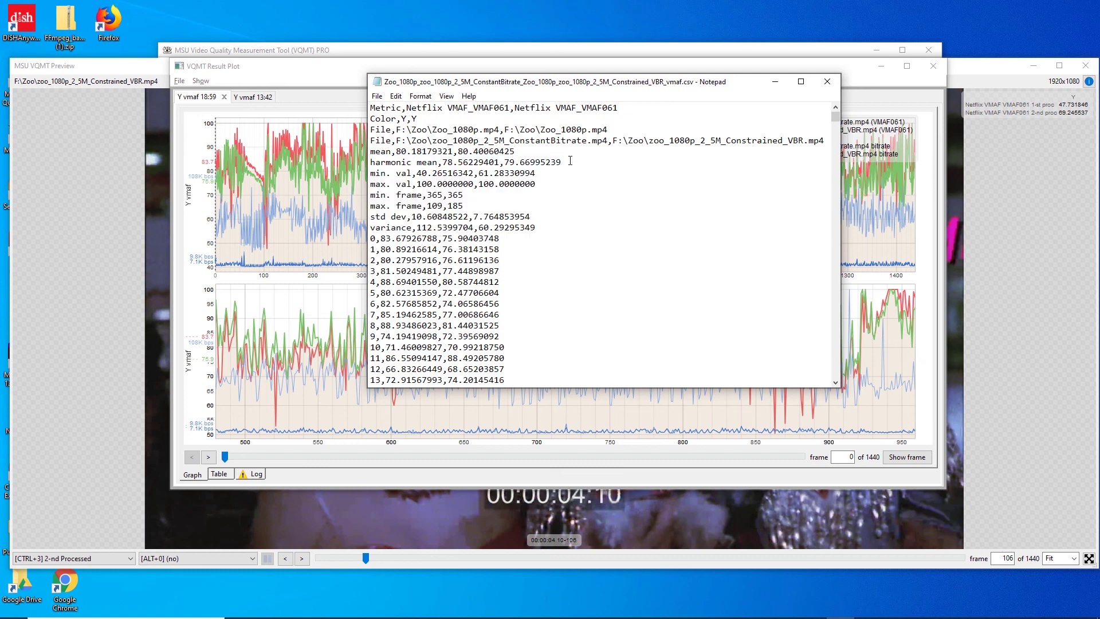
drag(534, 148, 396, 151)
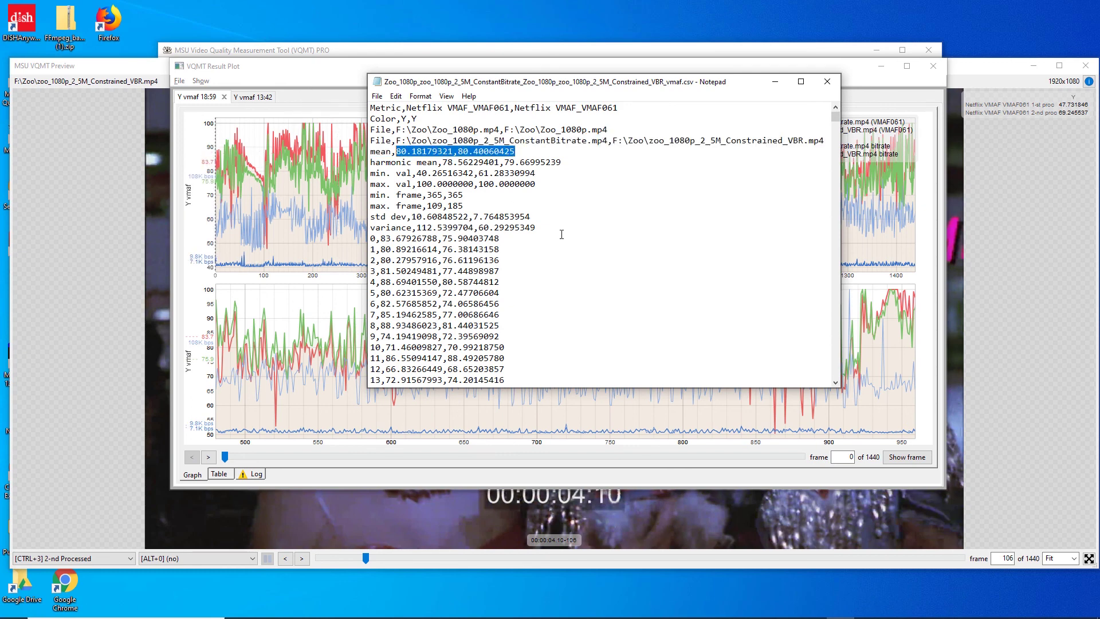
drag(559, 228, 423, 162)
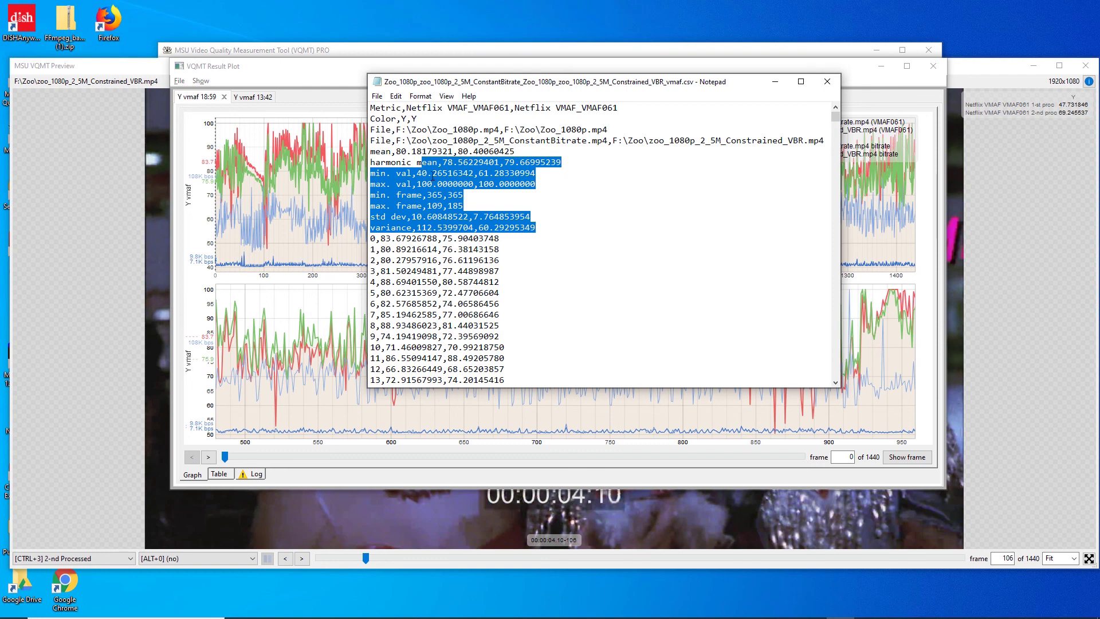
click(487, 151)
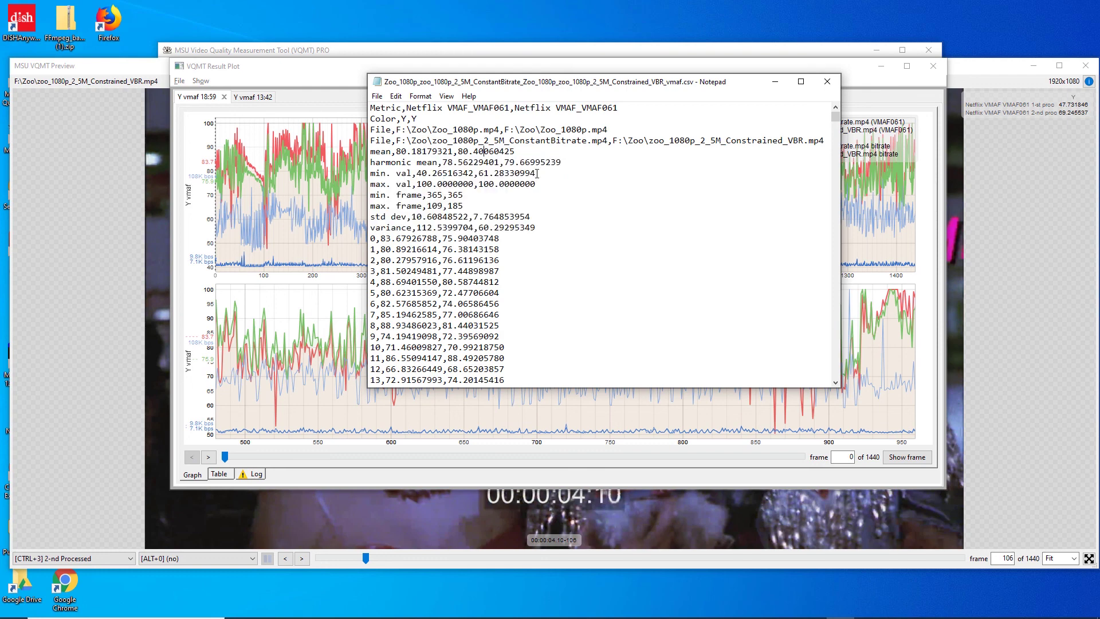
shift+click(418, 163)
click(289, 86)
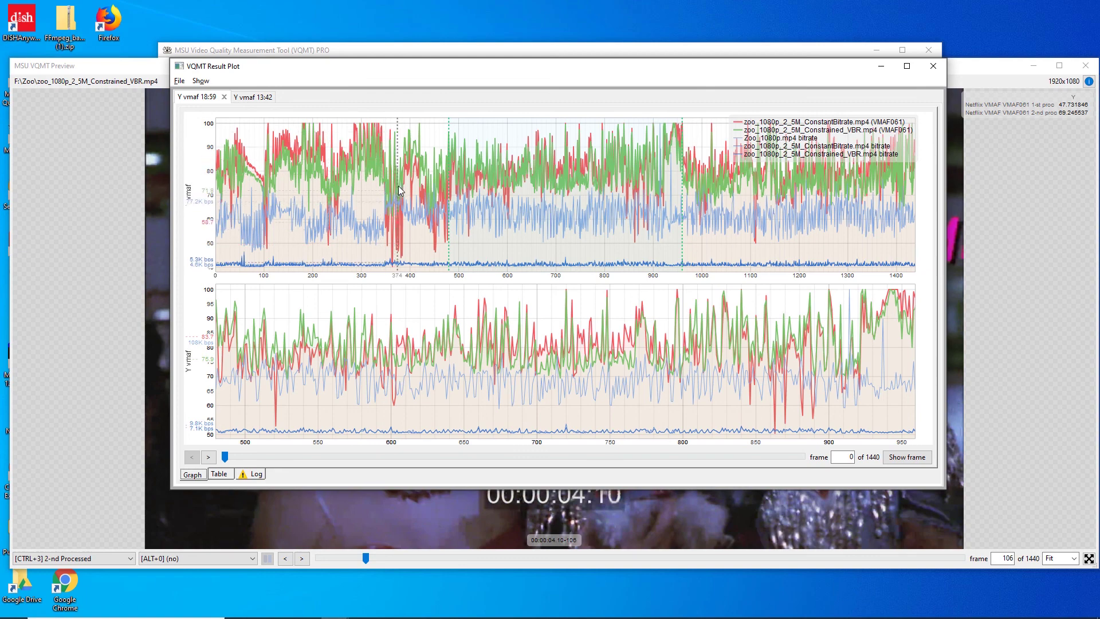
key(alt+Tab)
drag(541, 228, 370, 163)
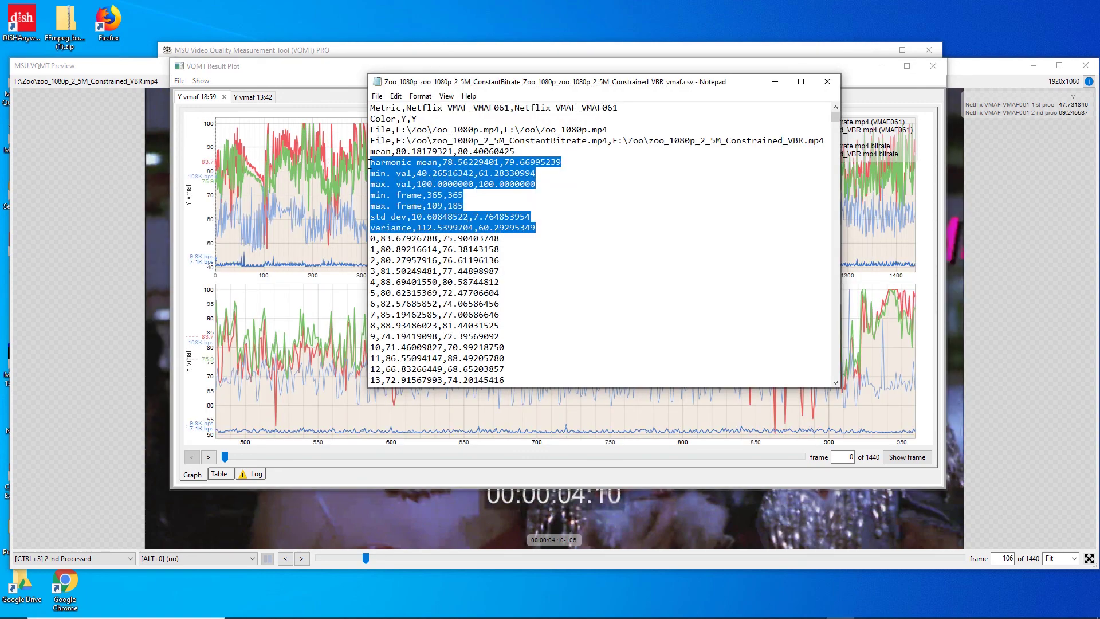